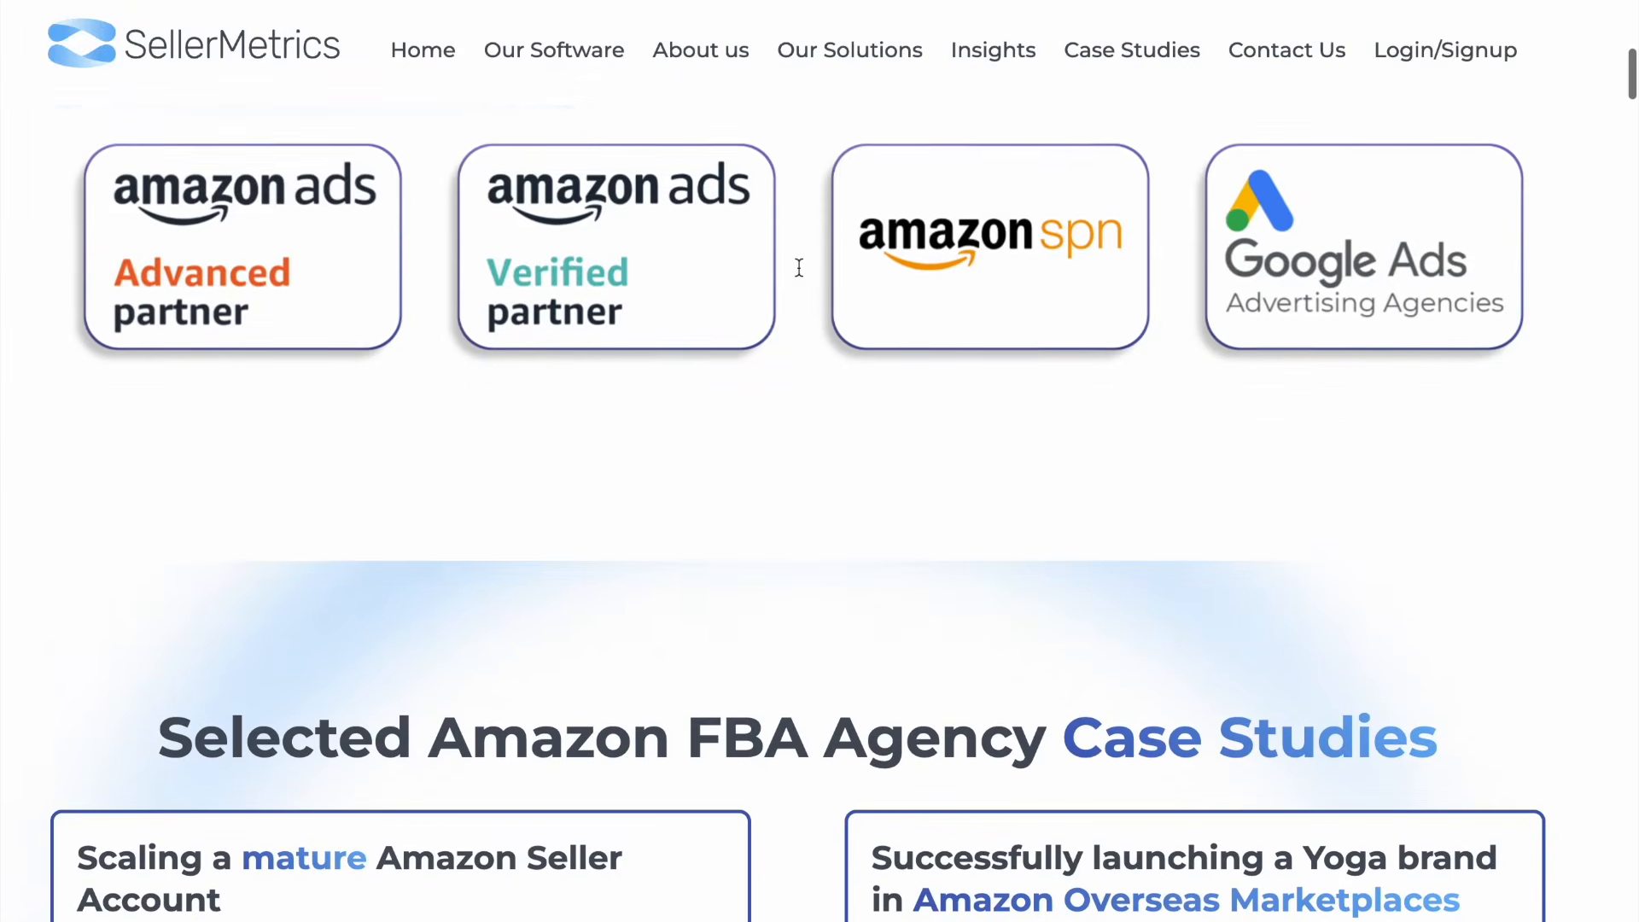
scroll(801, 275, "down", 15)
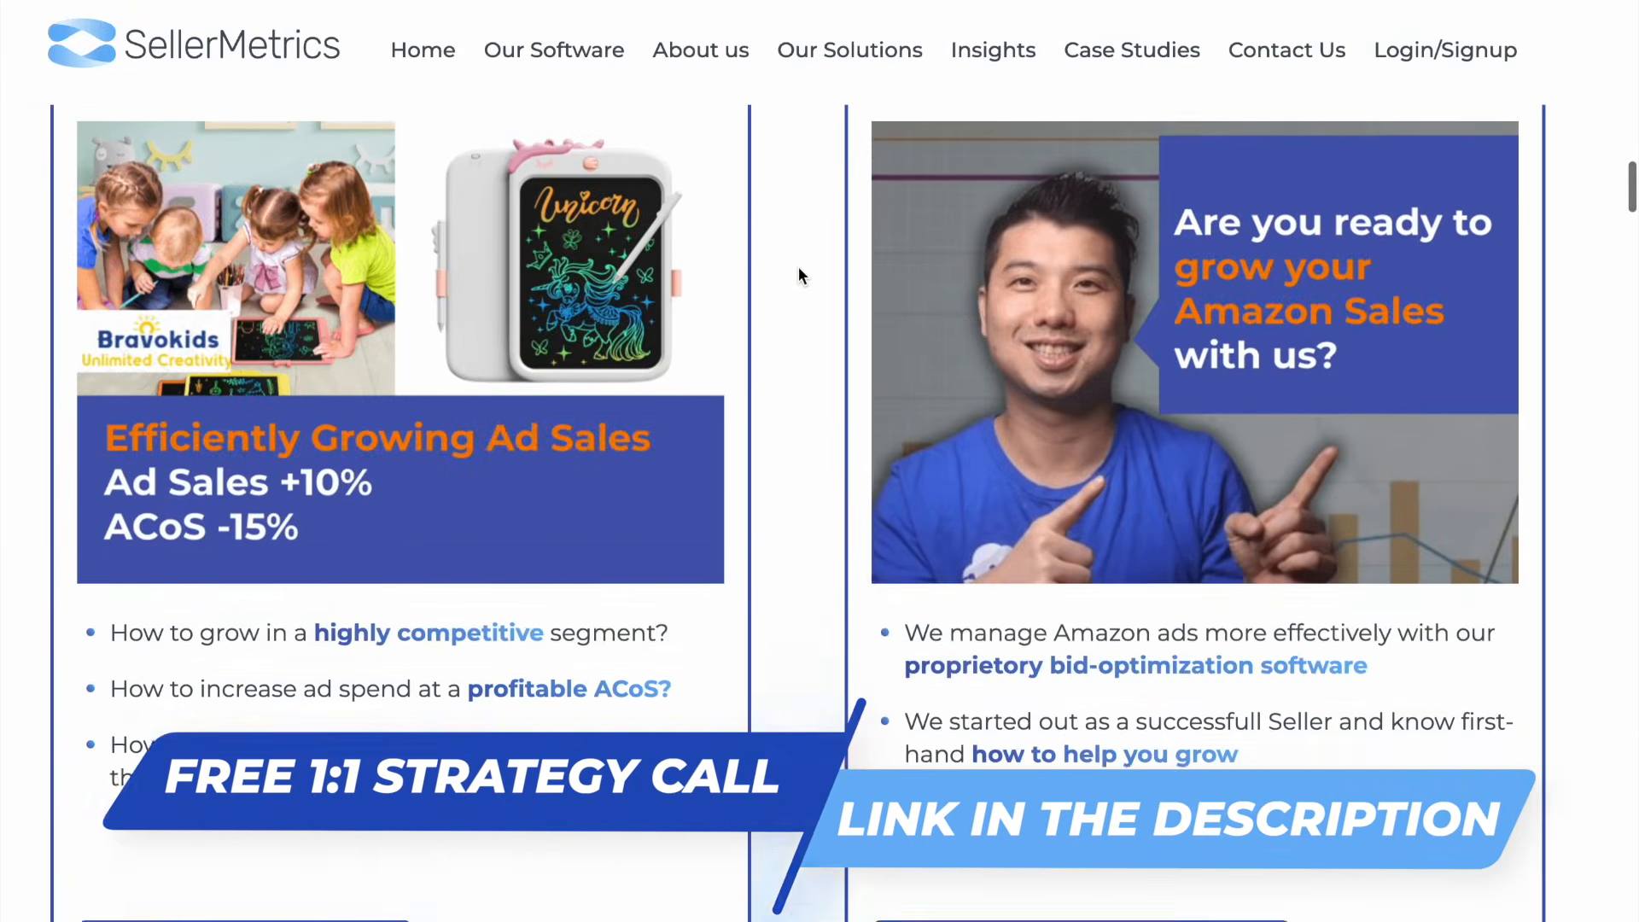
scroll(799, 270, "down", 15)
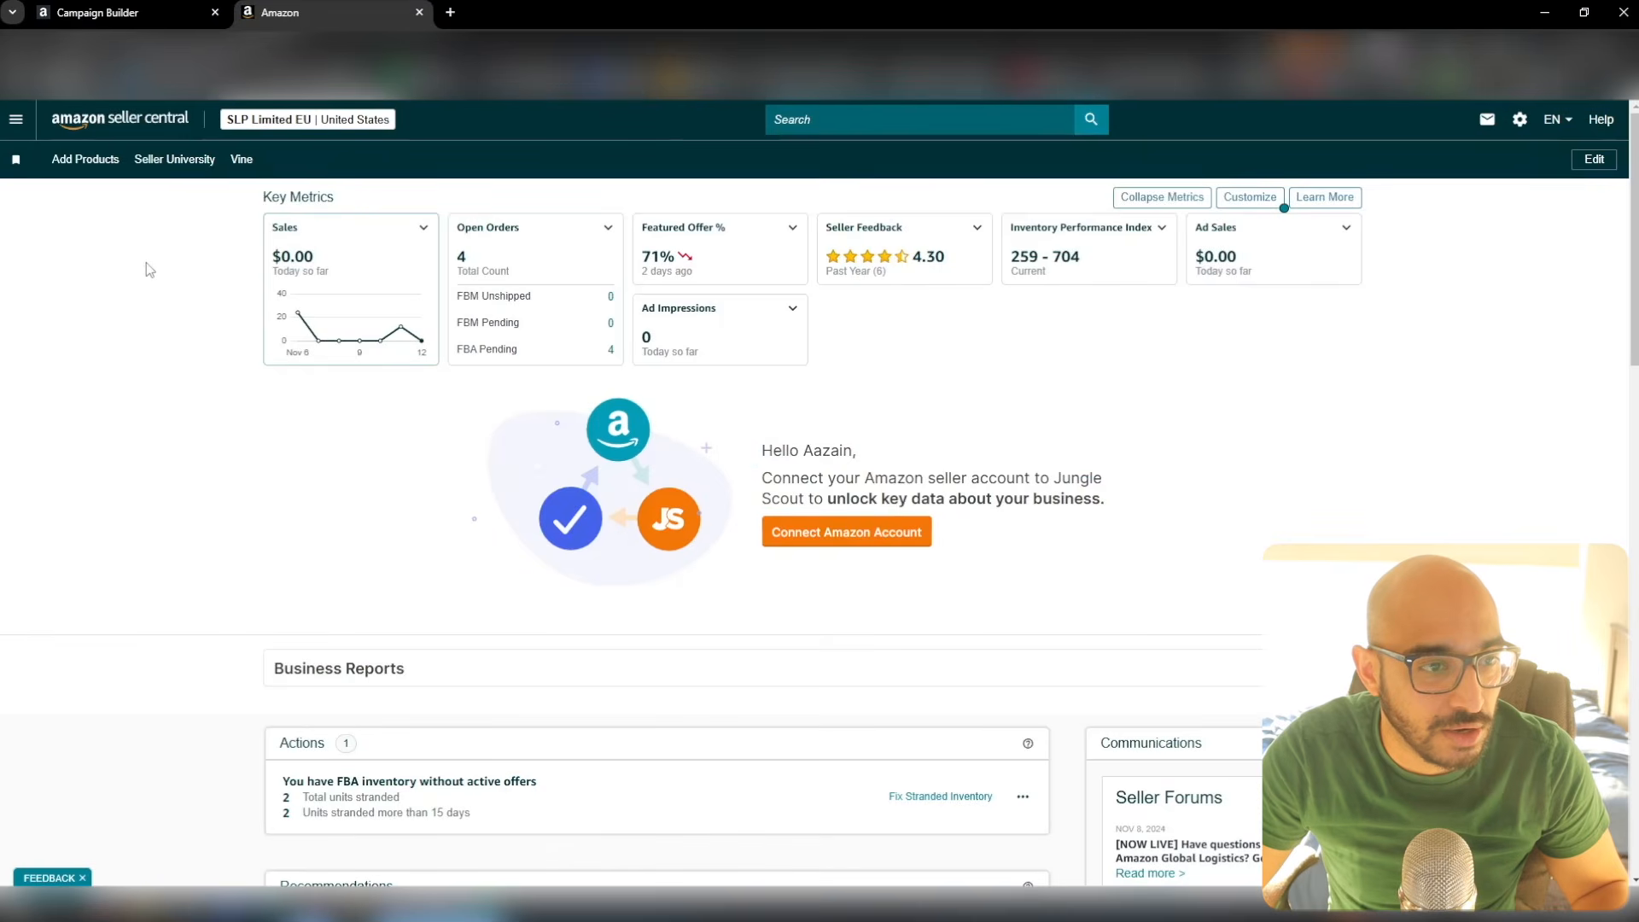
Open the advertising Campaign Manager from Seller Central and start a new Sponsored Products campaign
left_click(21, 120)
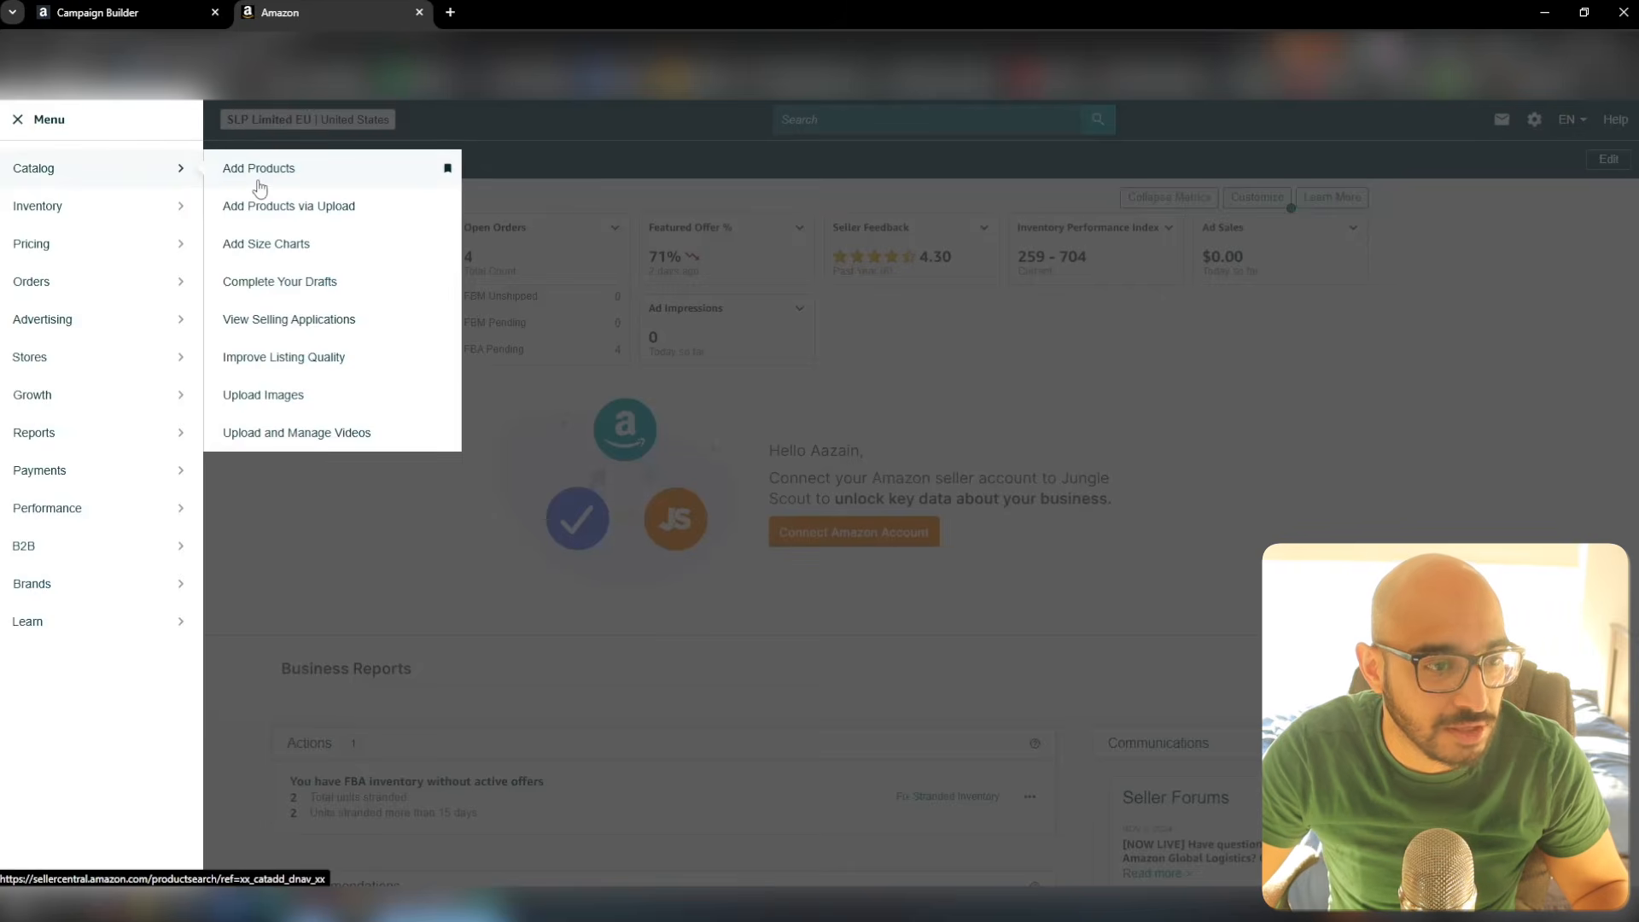
mouse_move(155, 306)
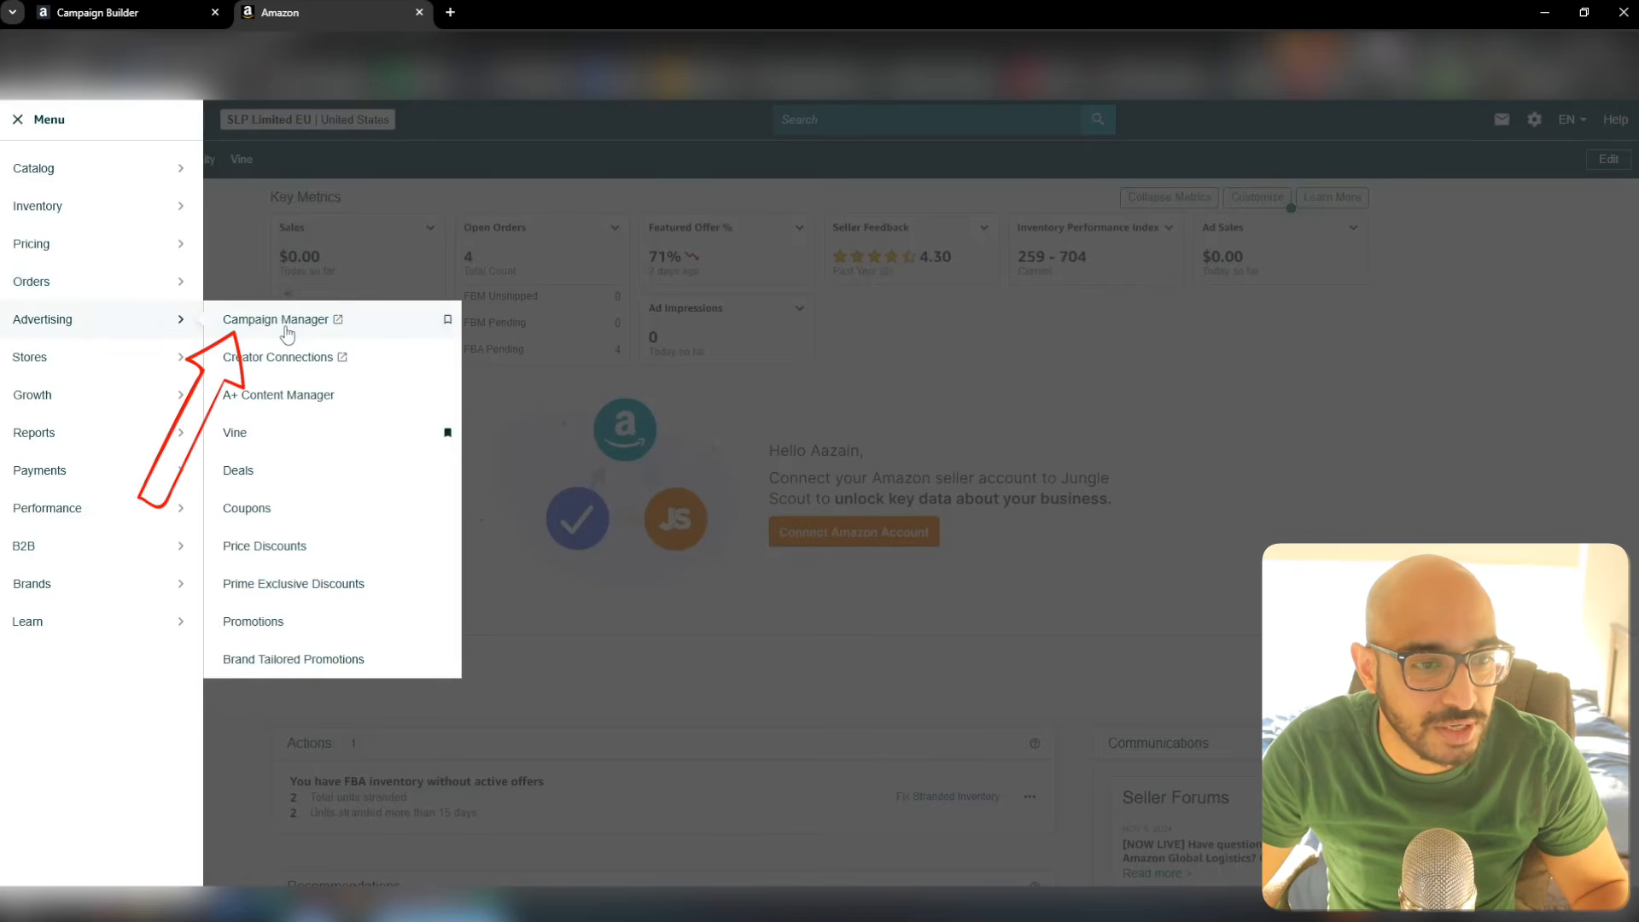
left_click(285, 331)
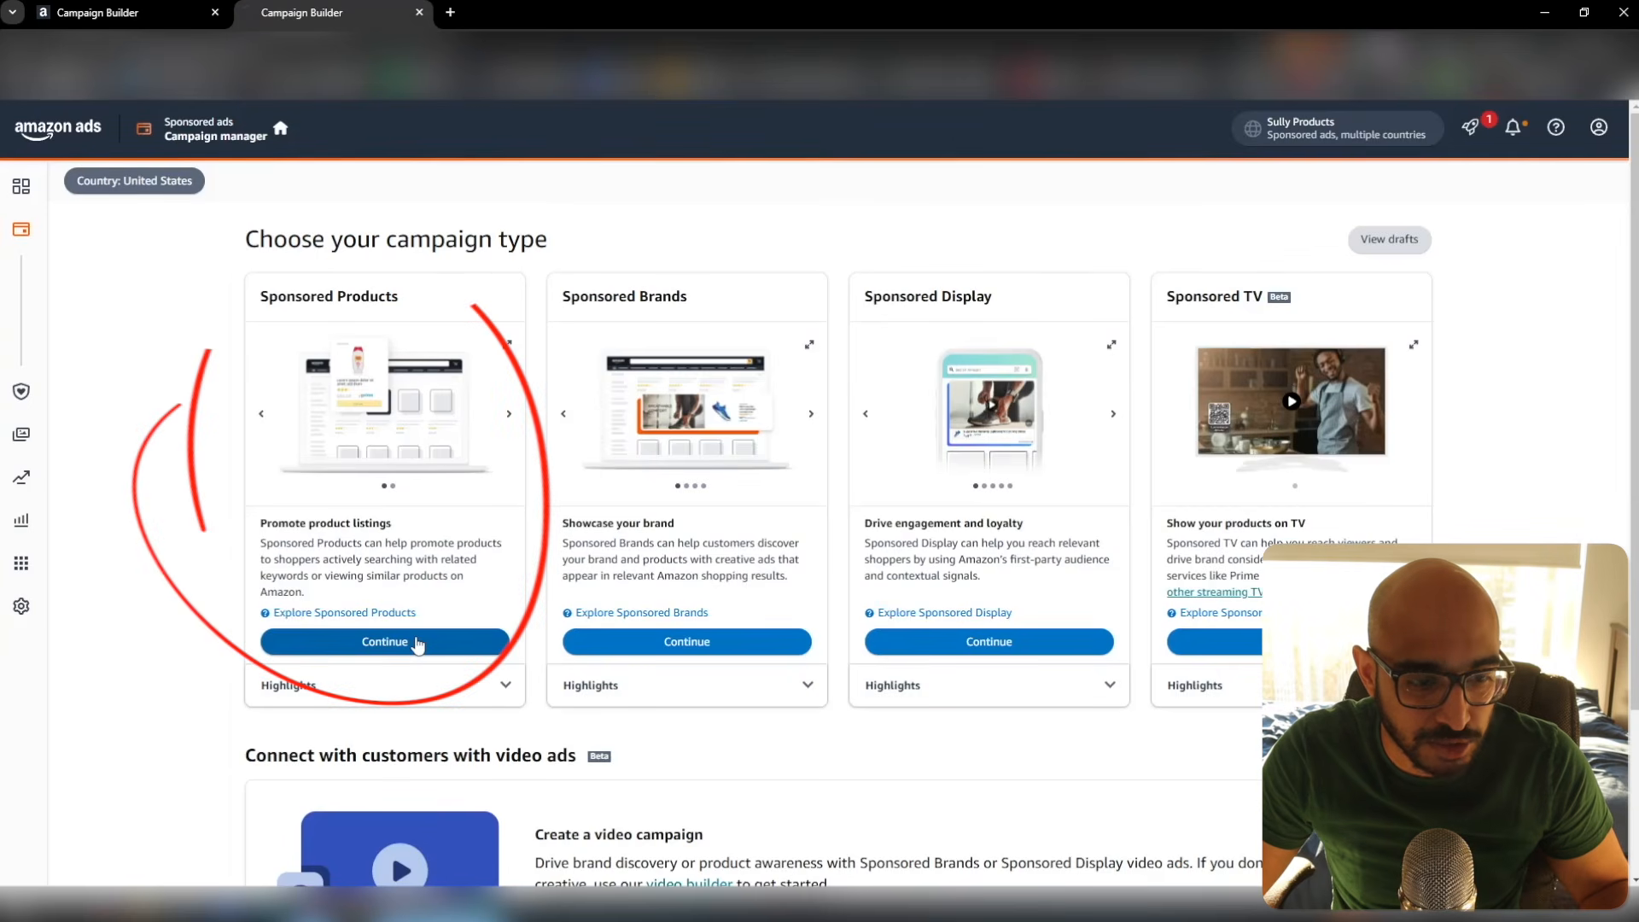
left_click(414, 643)
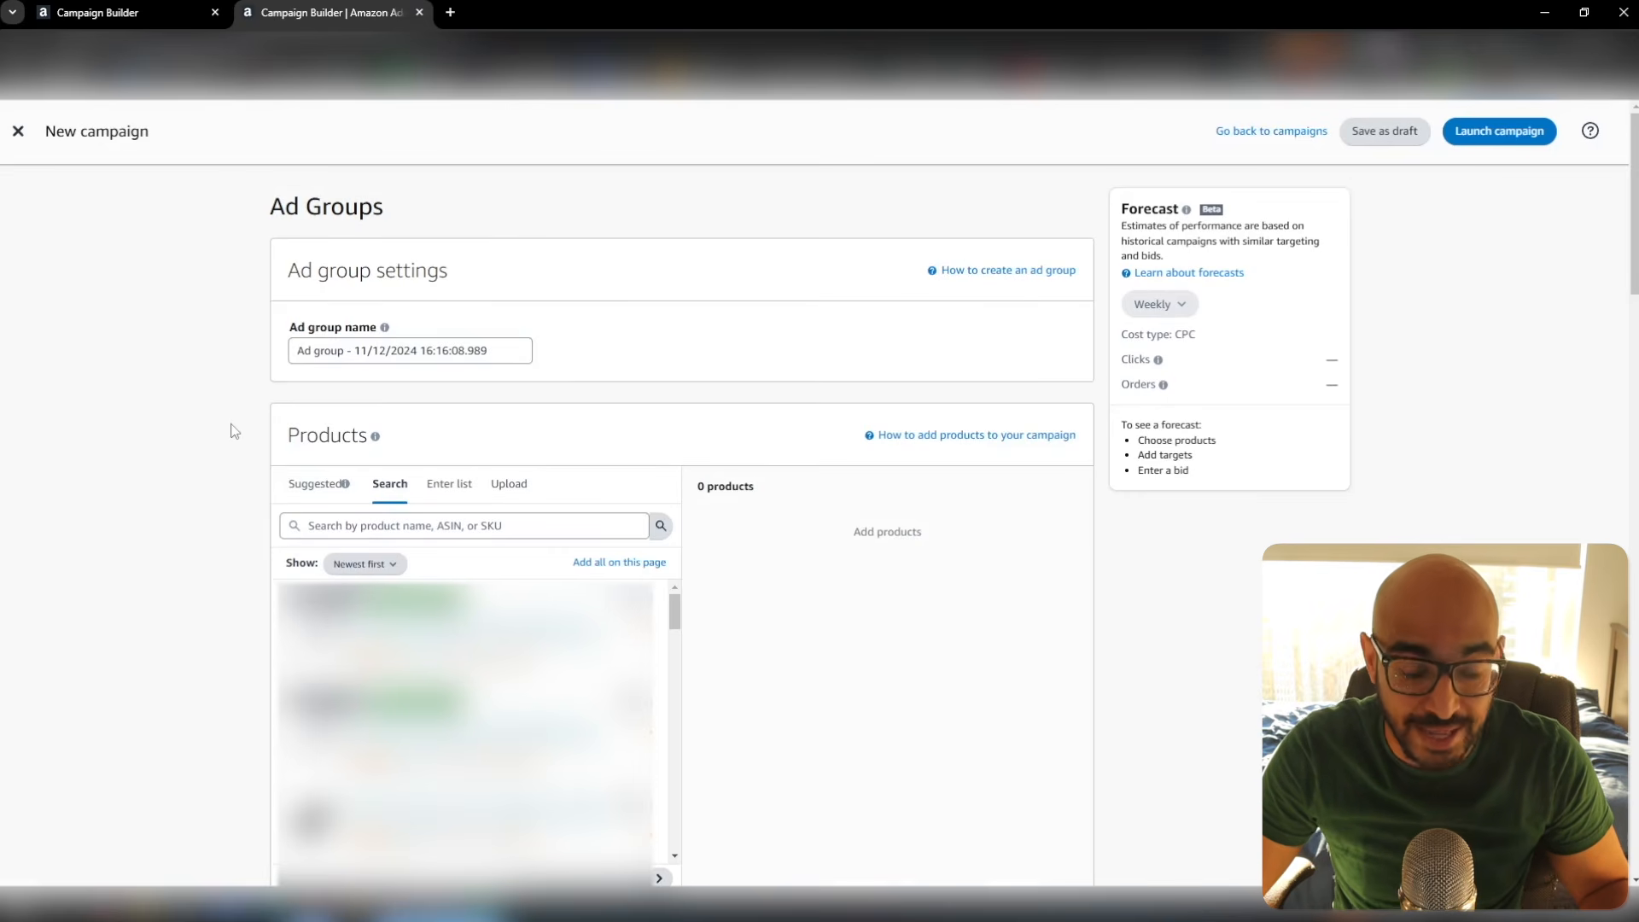
Add the first suggested product in the search list to the new campaign's ad group
scroll(240, 424, "down", 2)
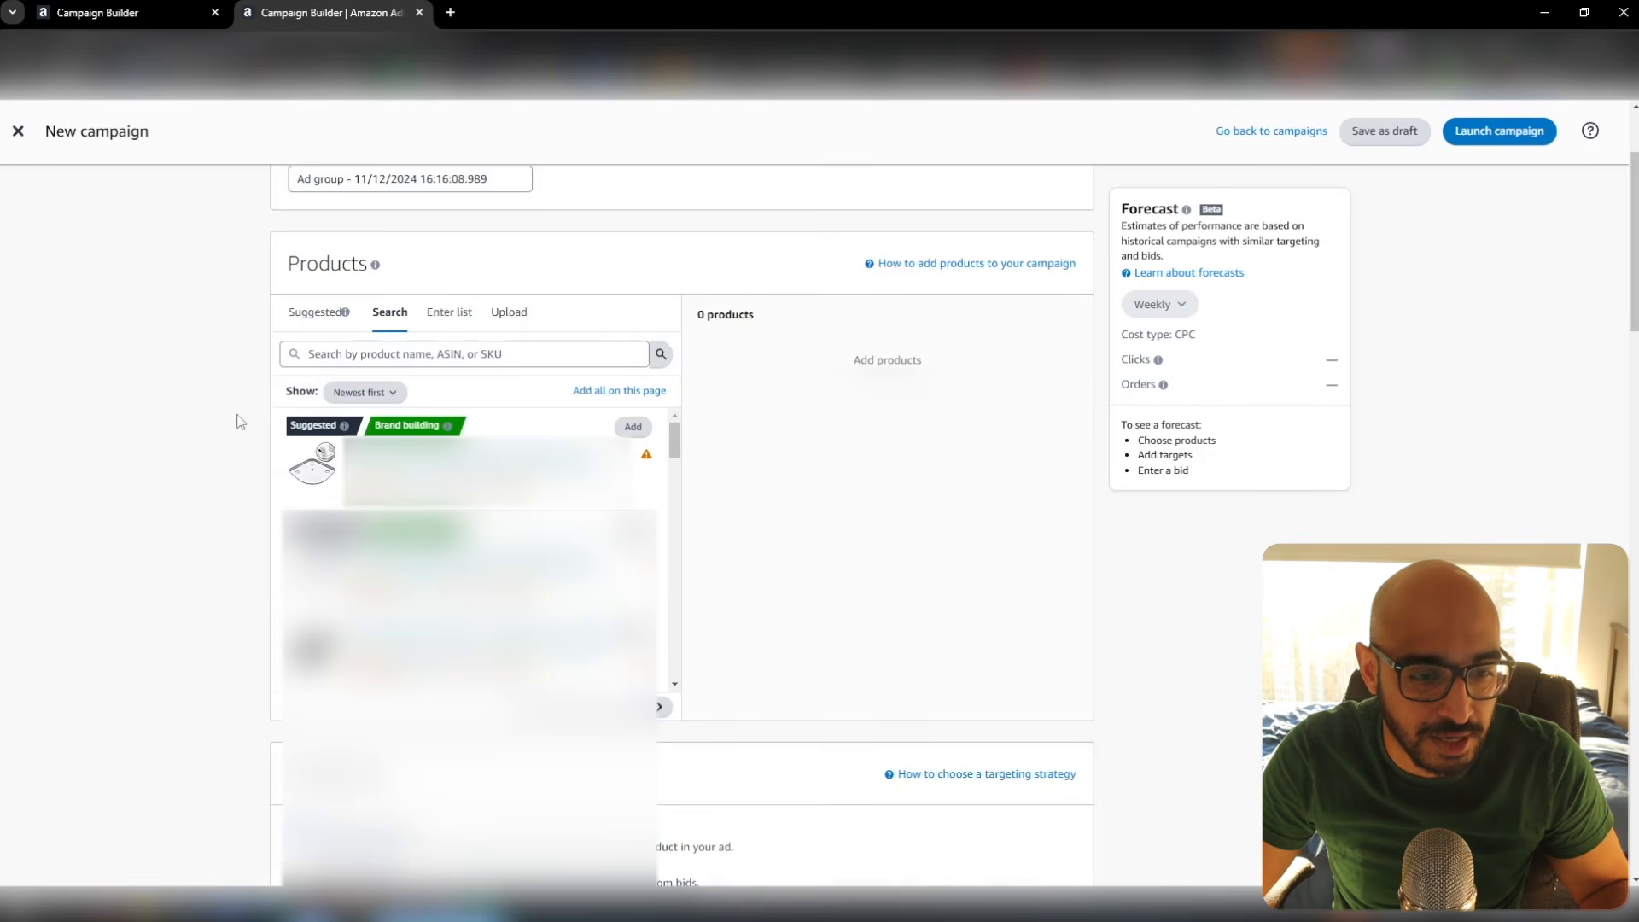
left_click(633, 430)
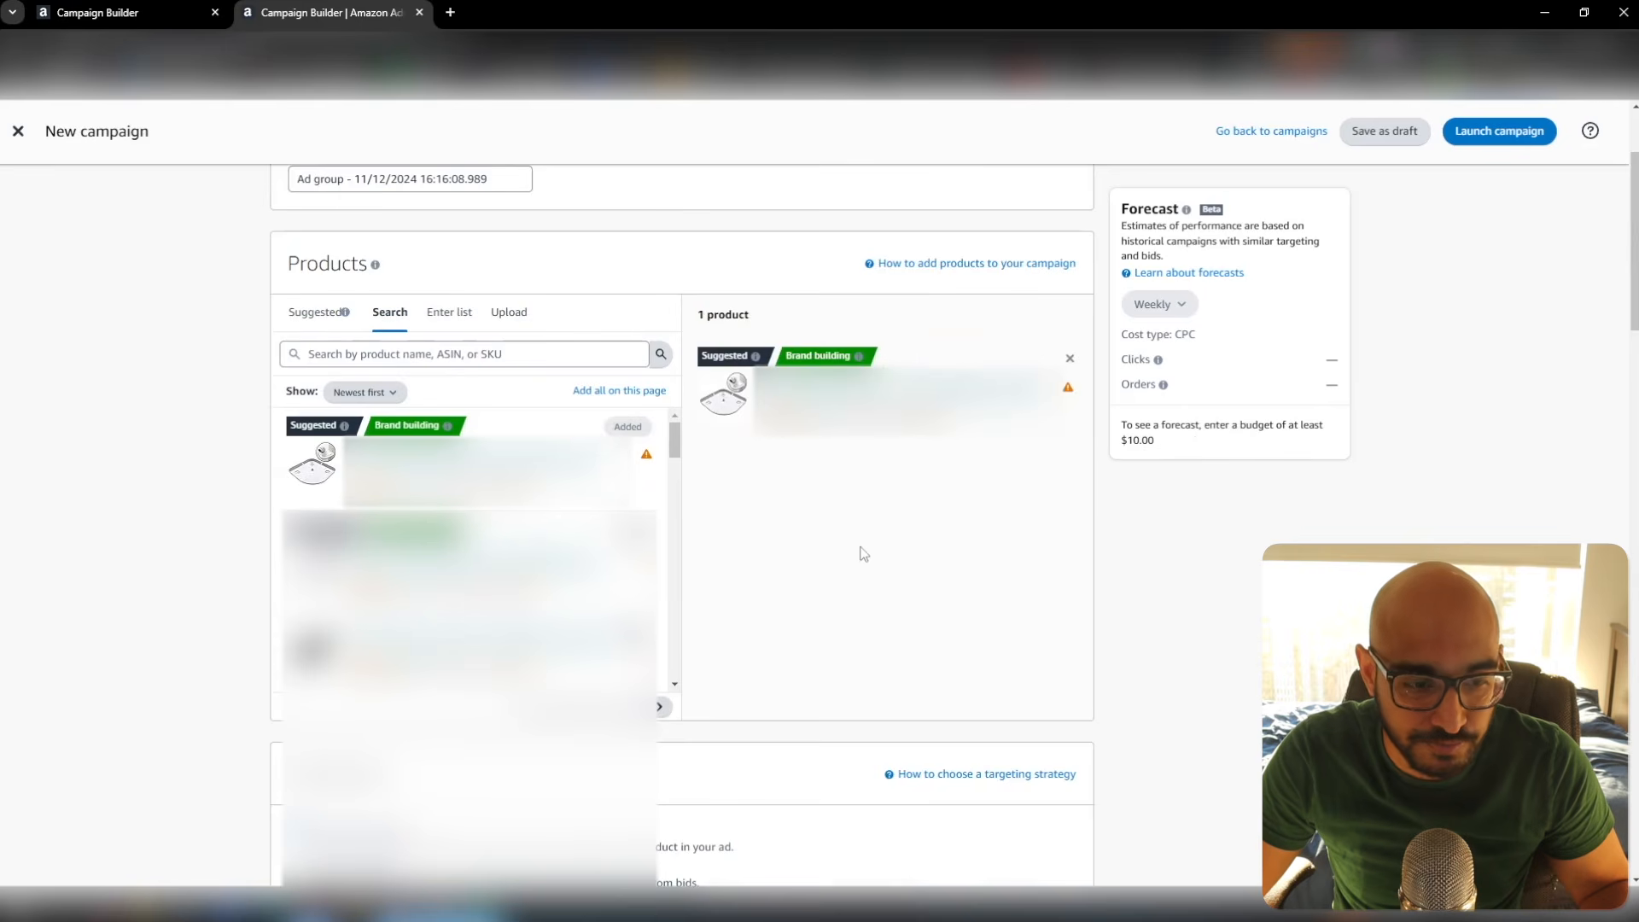
Set the automatic targeting bids by targeting group and turn off the Substitutes and Complements groups
scroll(864, 553, "down", 4)
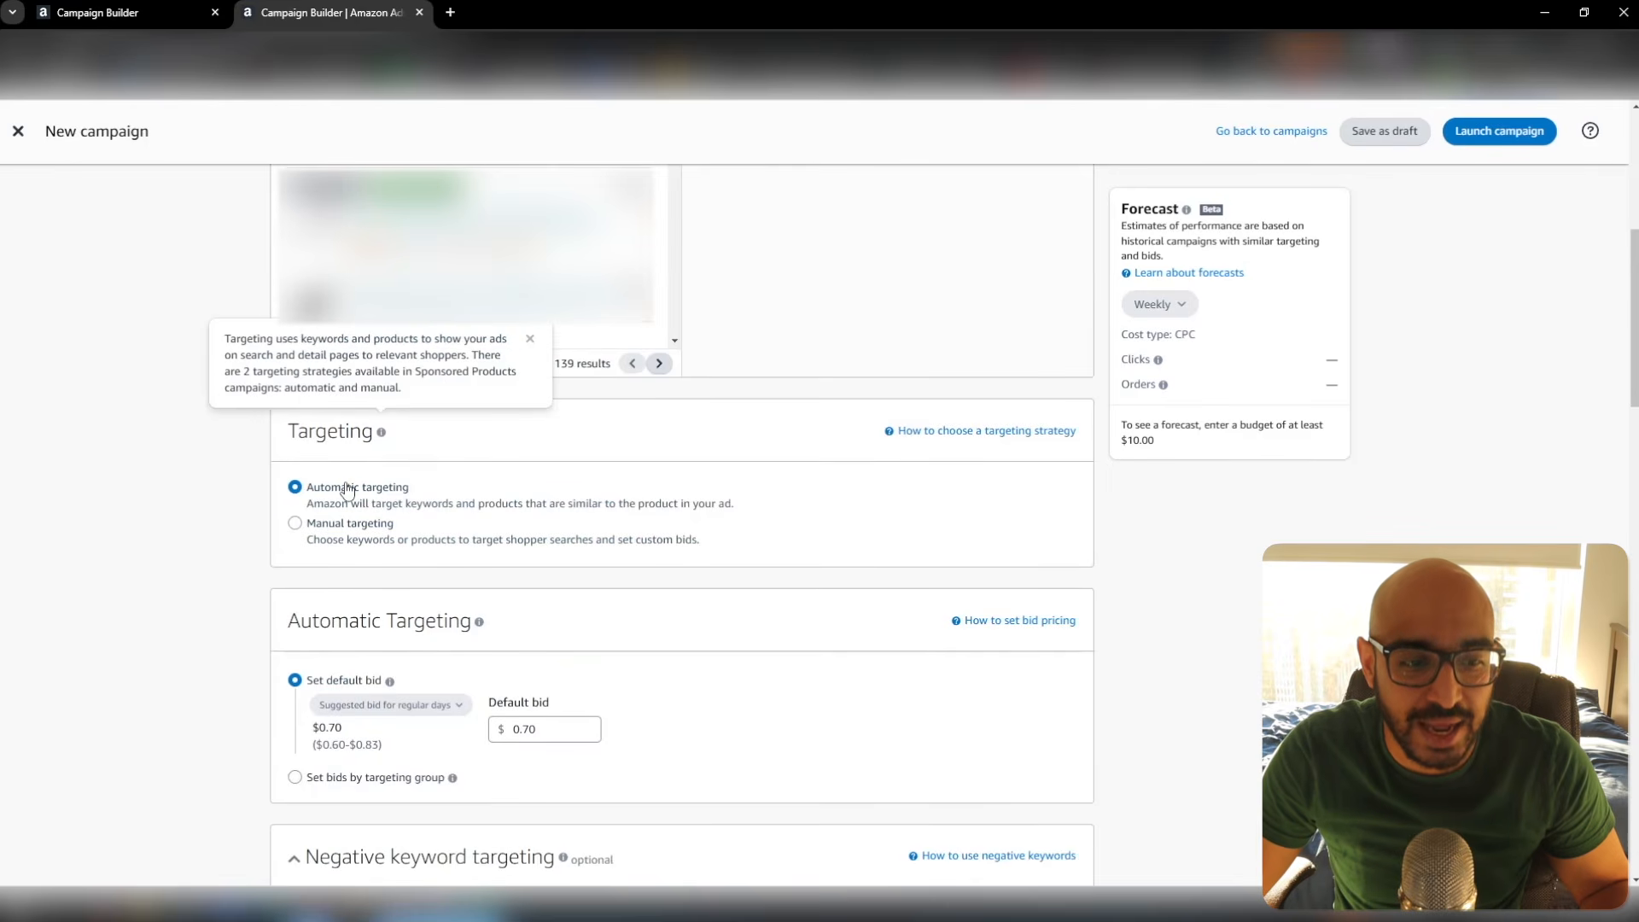
scroll(466, 507, "down", 3)
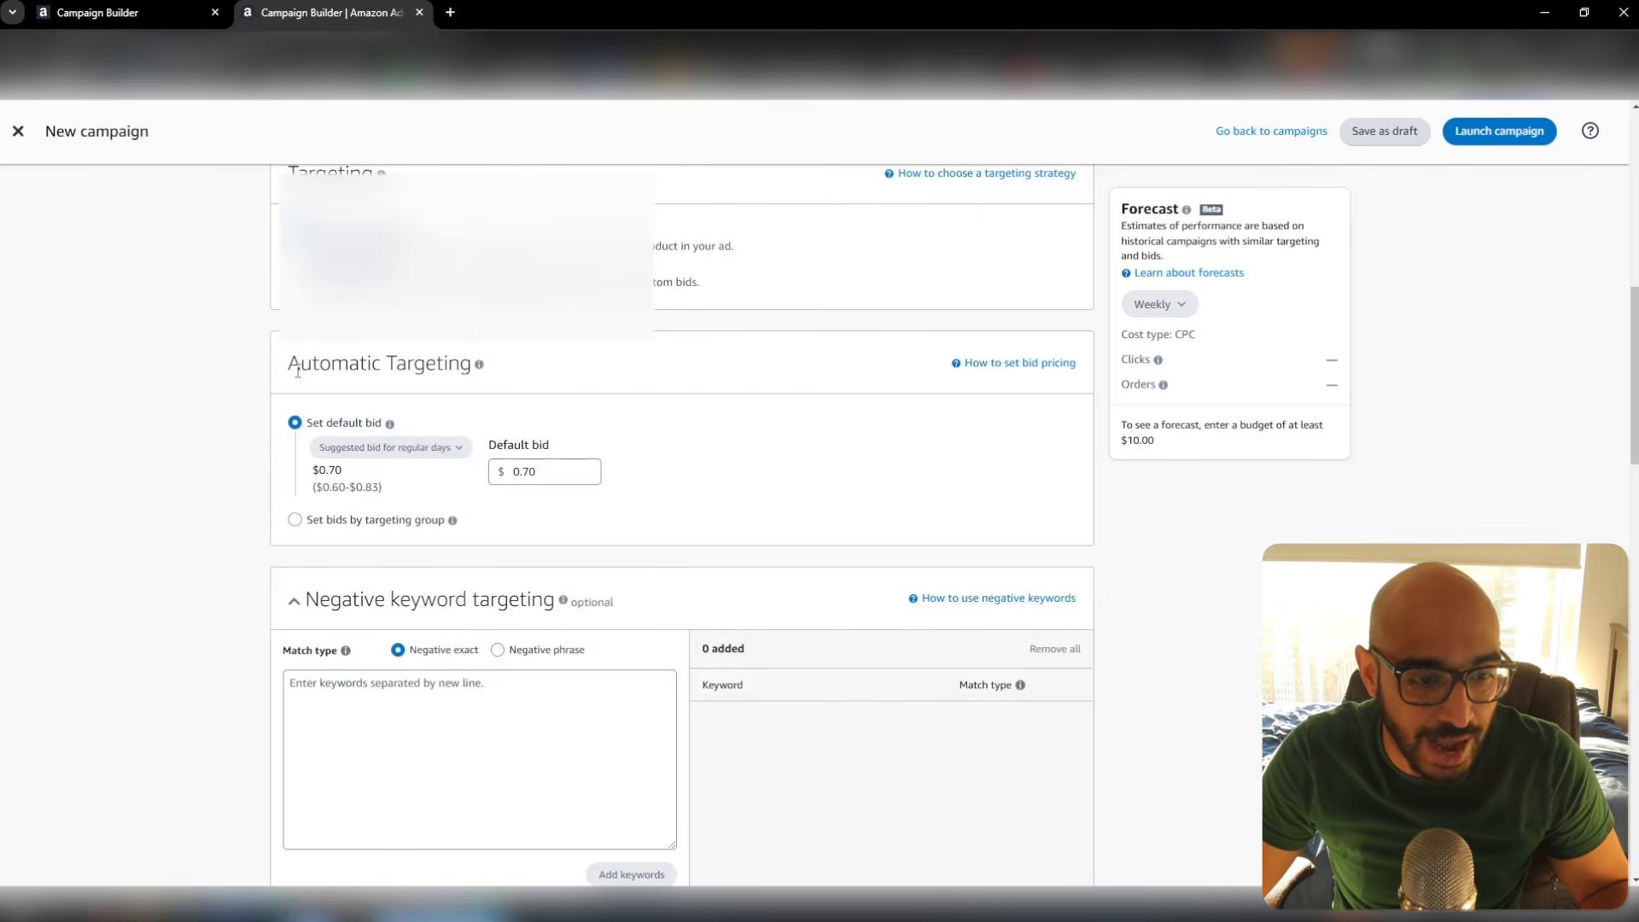
left_click(294, 520)
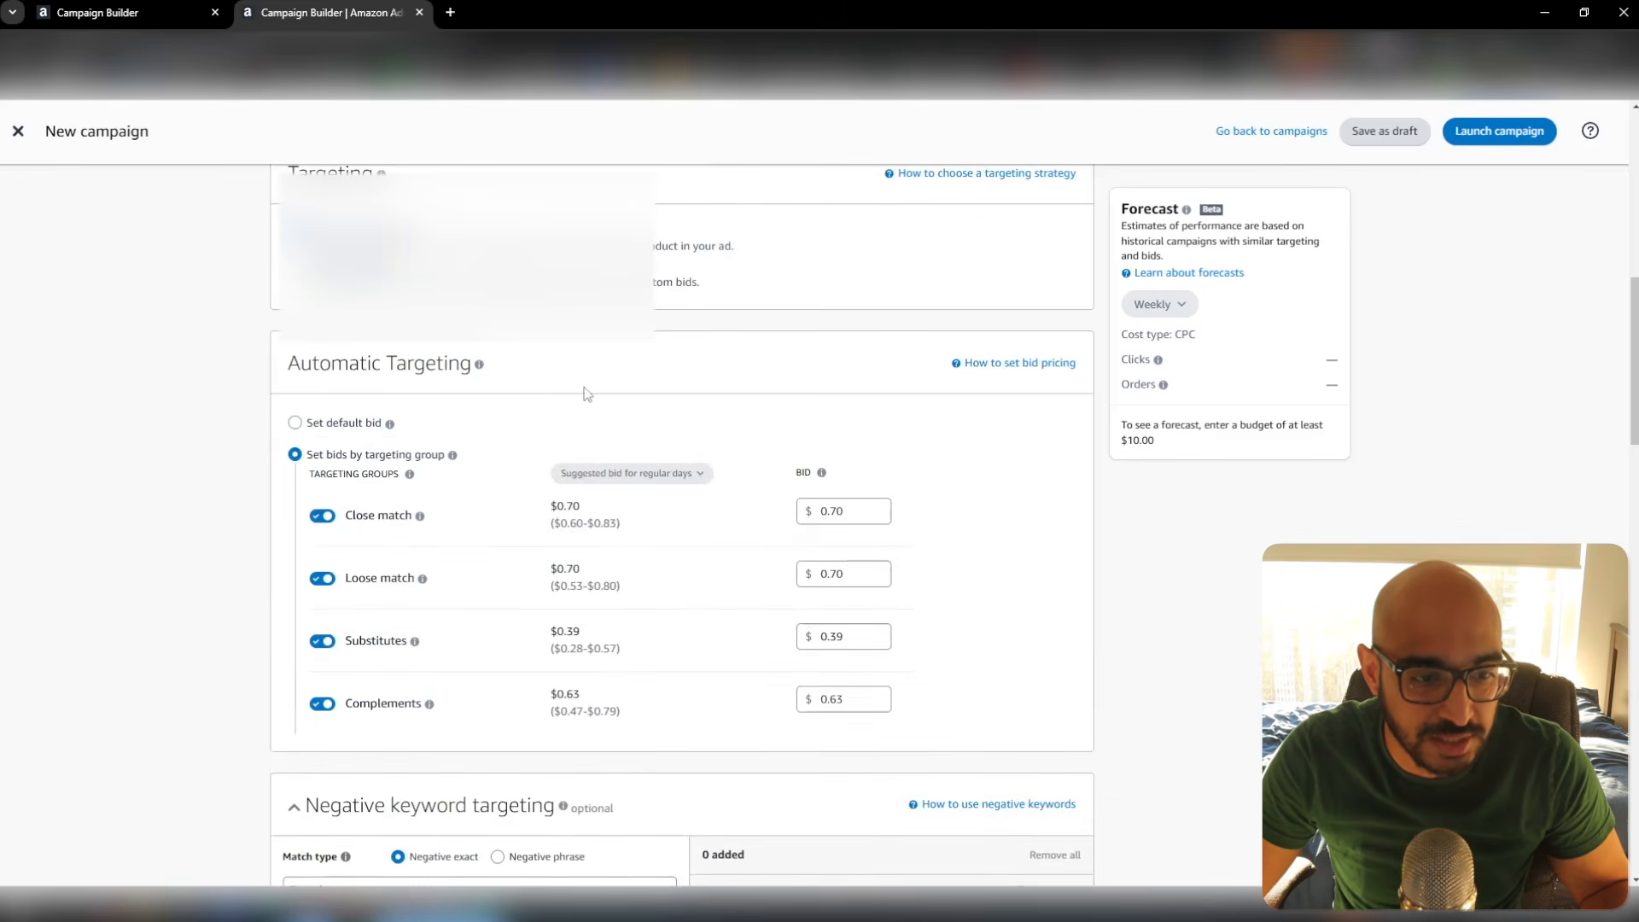
scroll(588, 393, "down", 2)
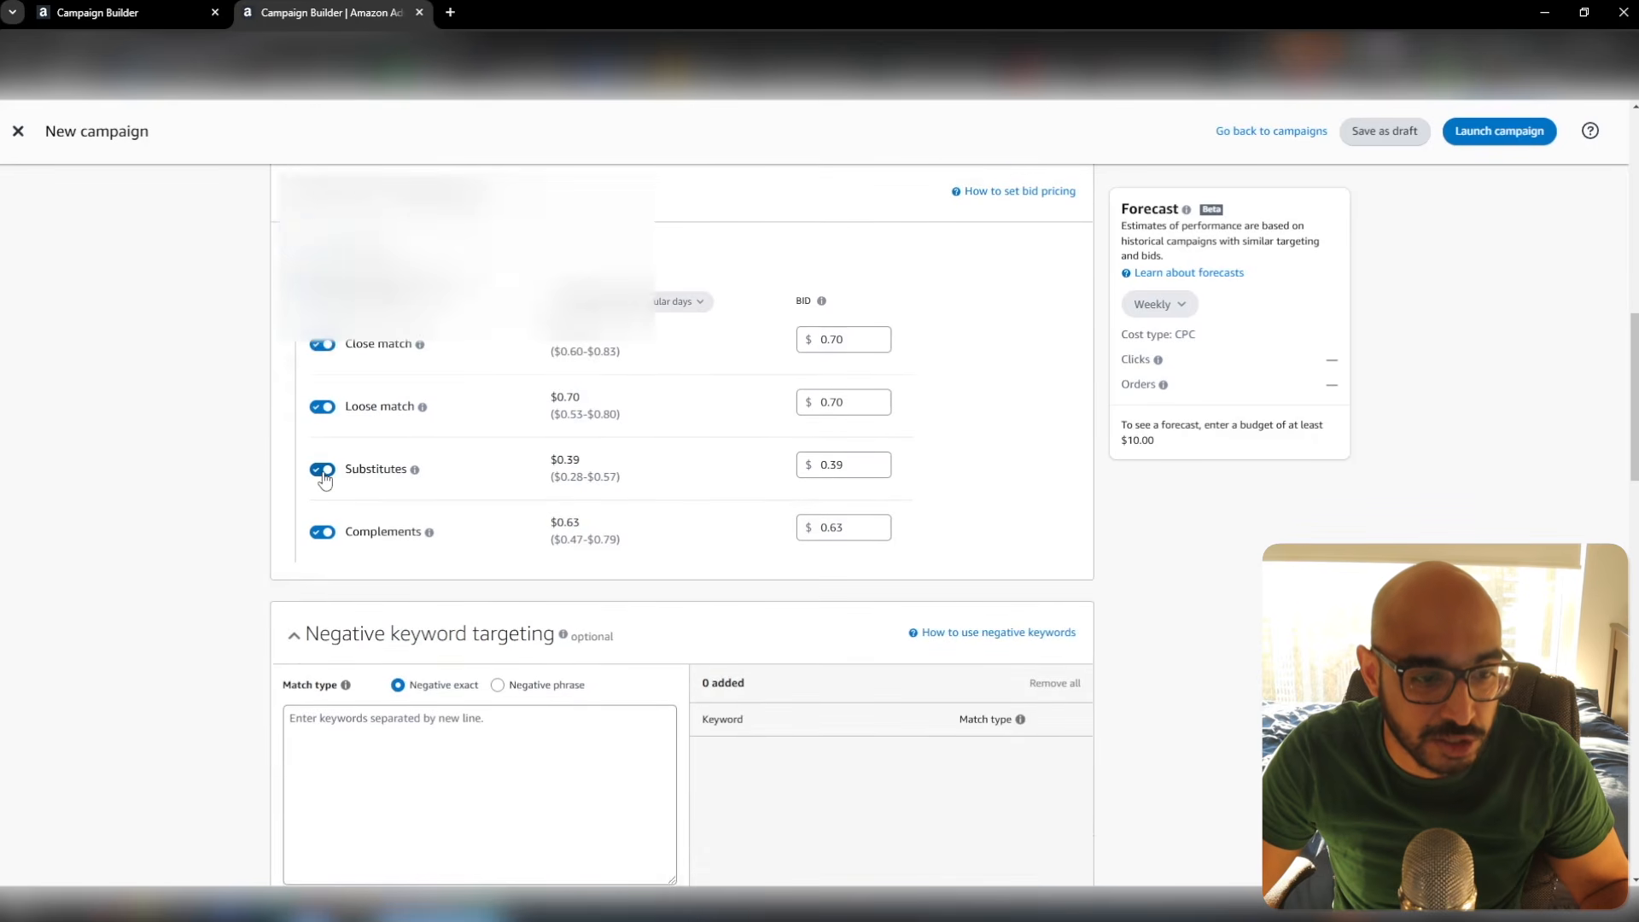
left_click(322, 470)
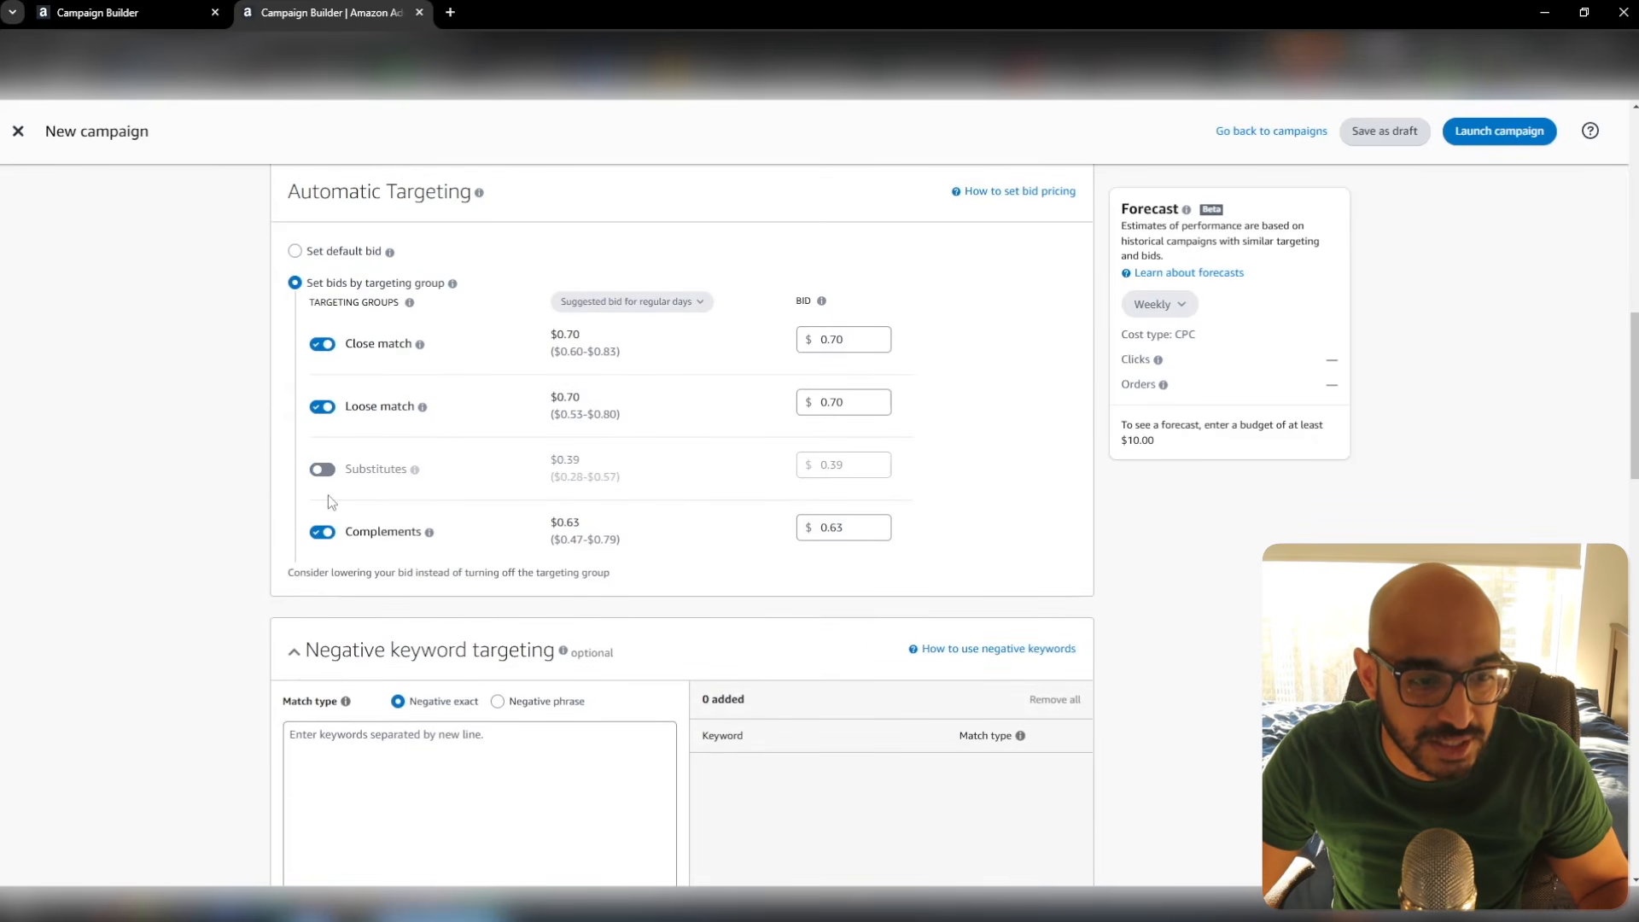
left_click(323, 532)
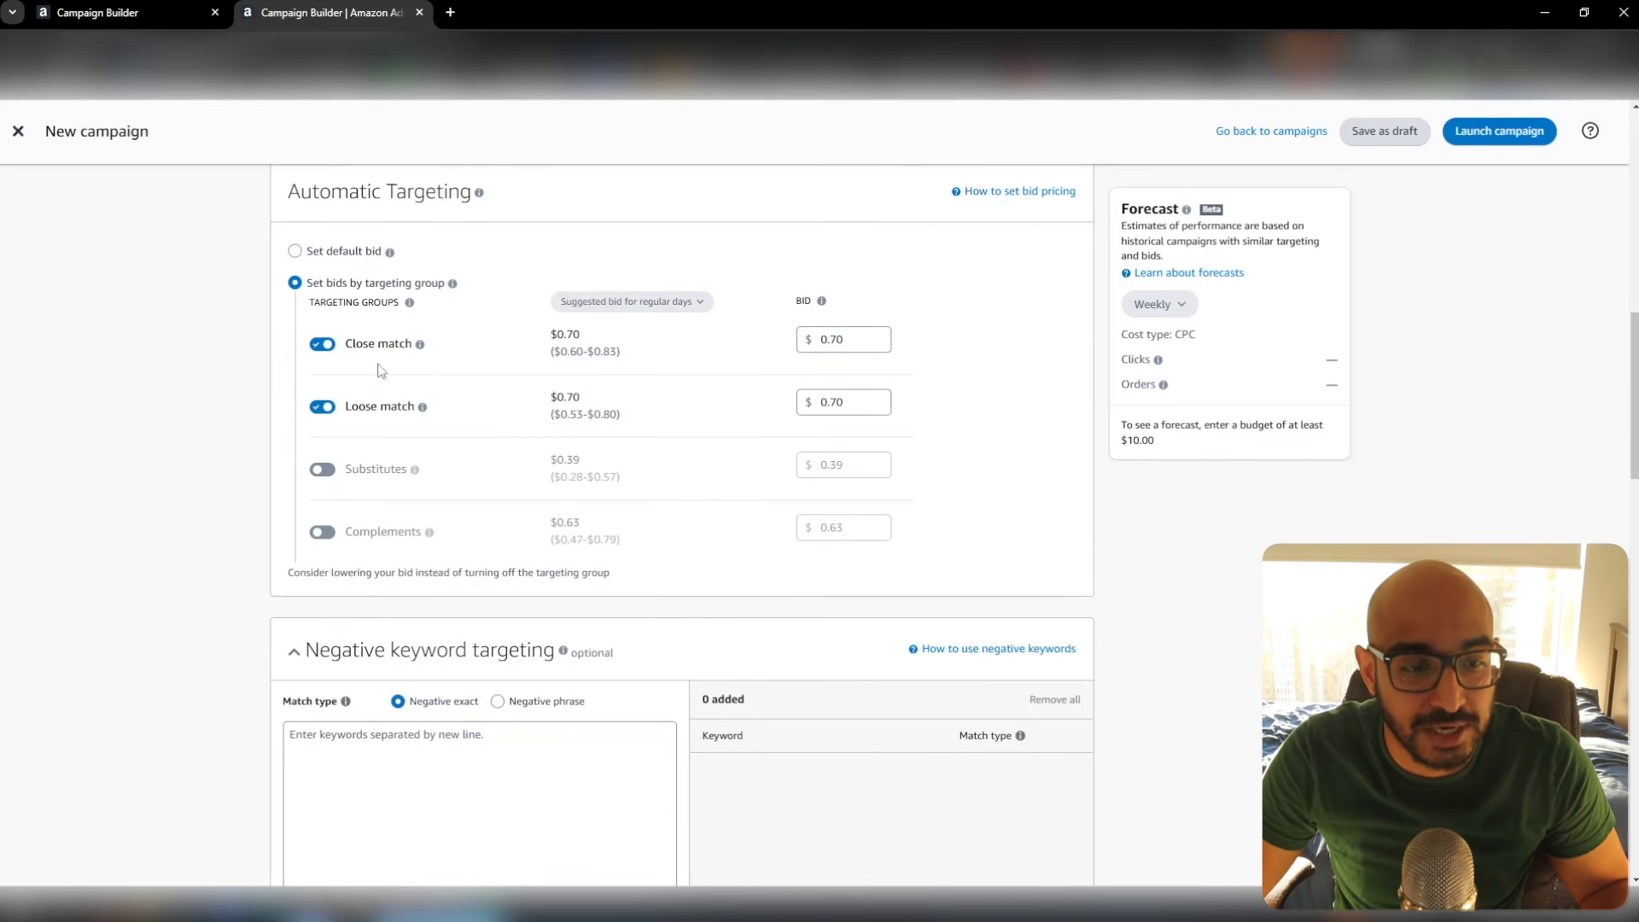
Review the enabled targeting groups, negative targeting, bidding strategy, bid adjustments and campaign settings down to the daily budget and launch options
mouse_move(422, 407)
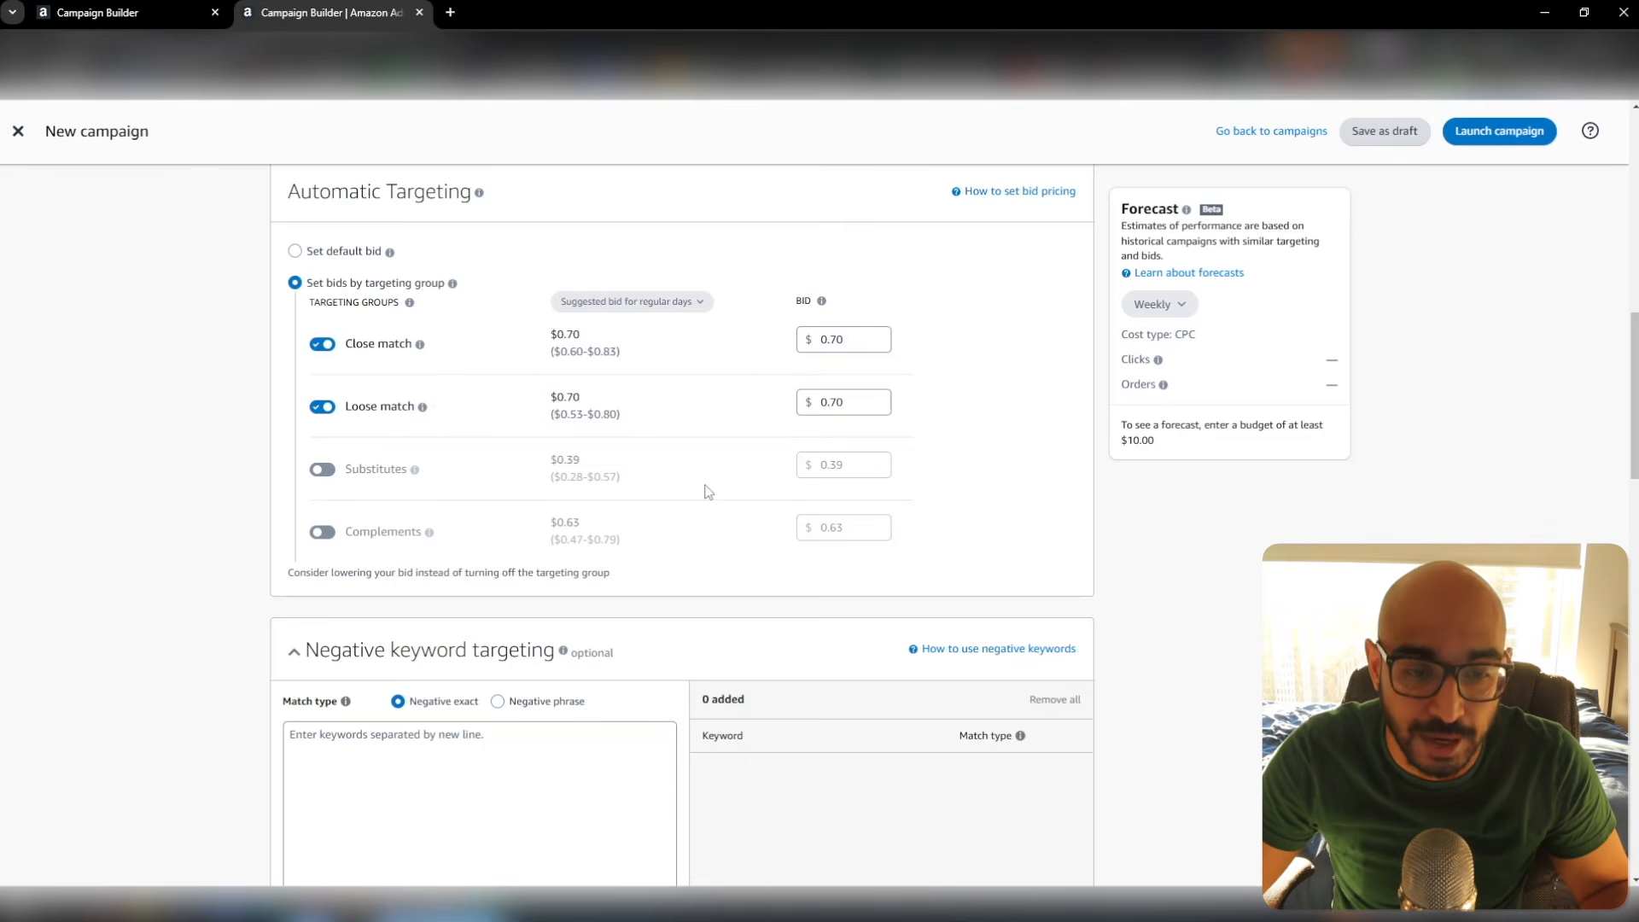
scroll(708, 491, "down", 2)
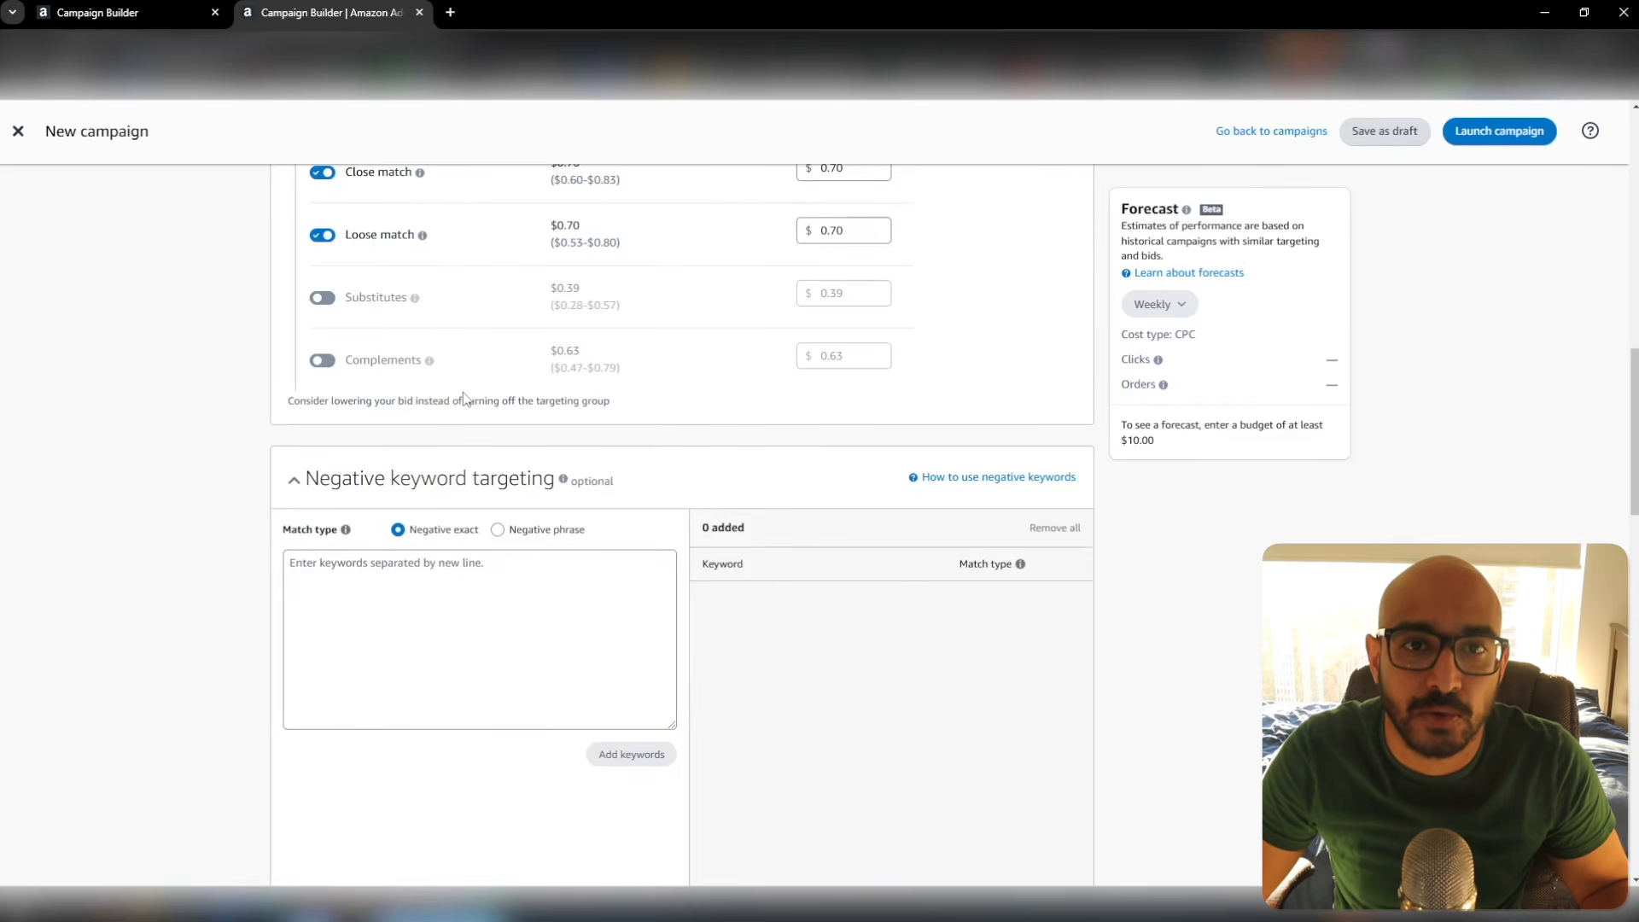
scroll(612, 346, "up", 1)
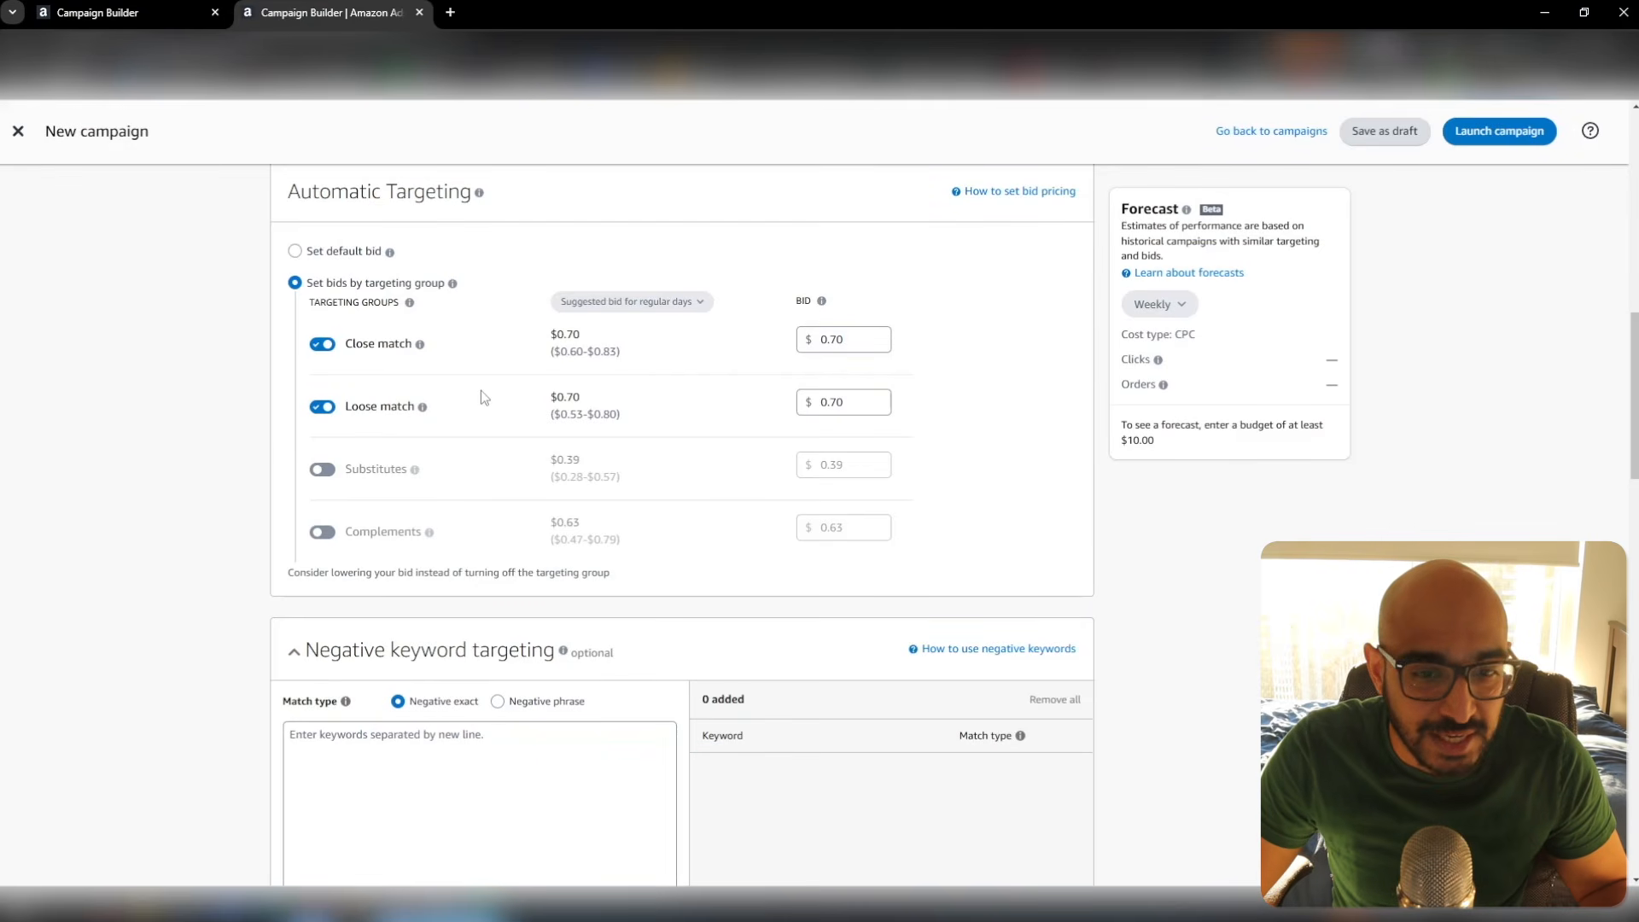
scroll(480, 391, "down", 4)
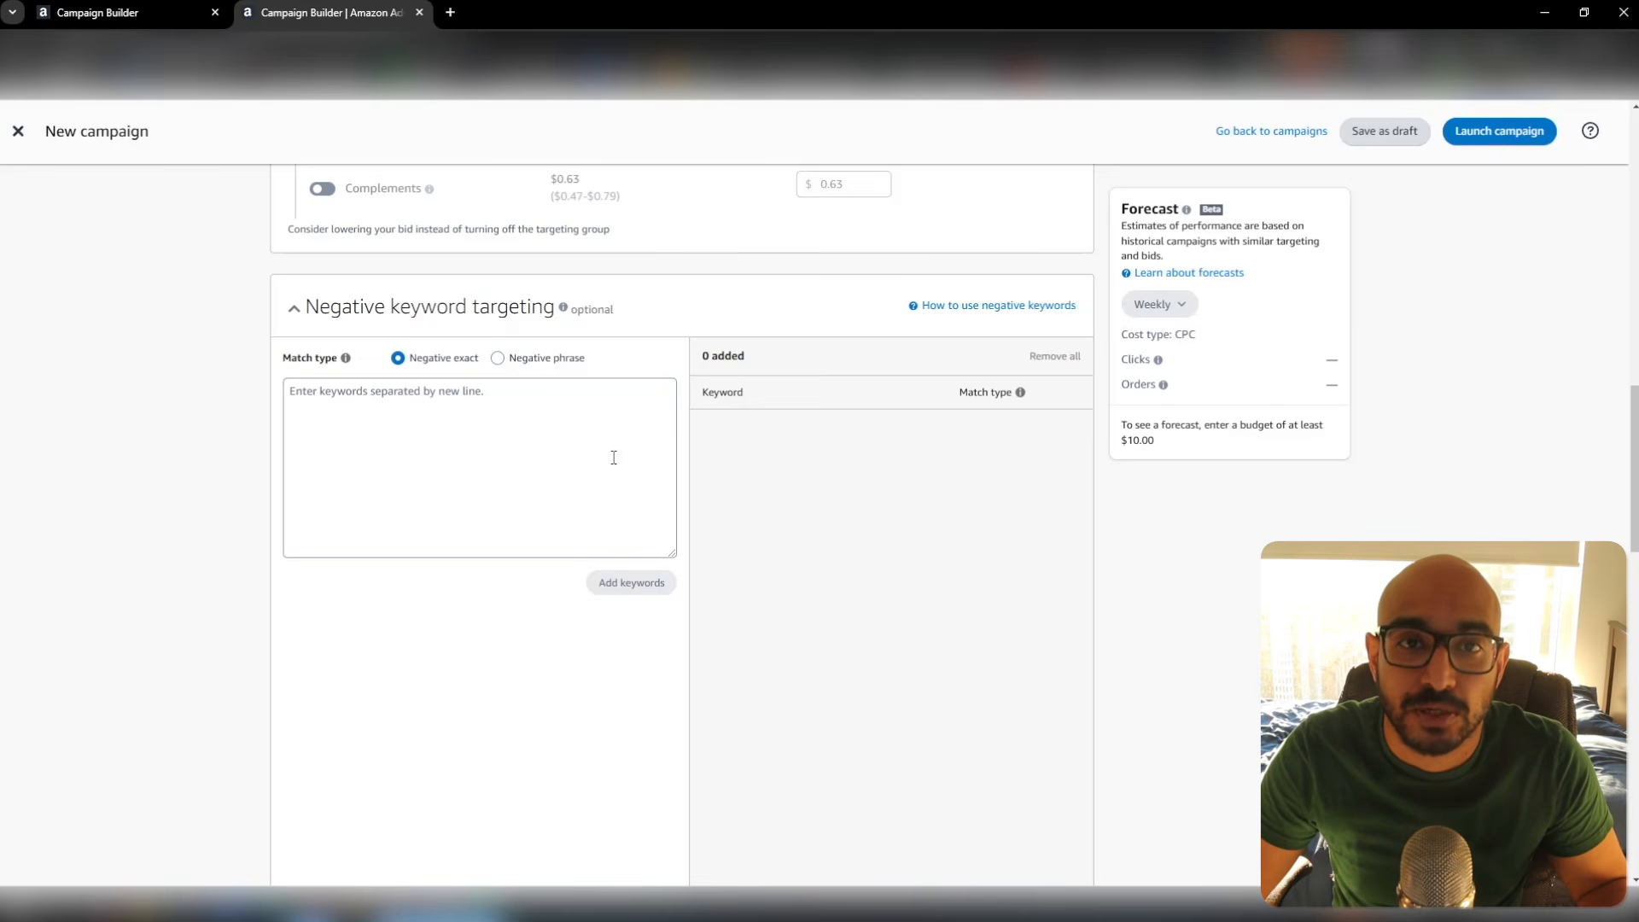
scroll(614, 458, "down", 4)
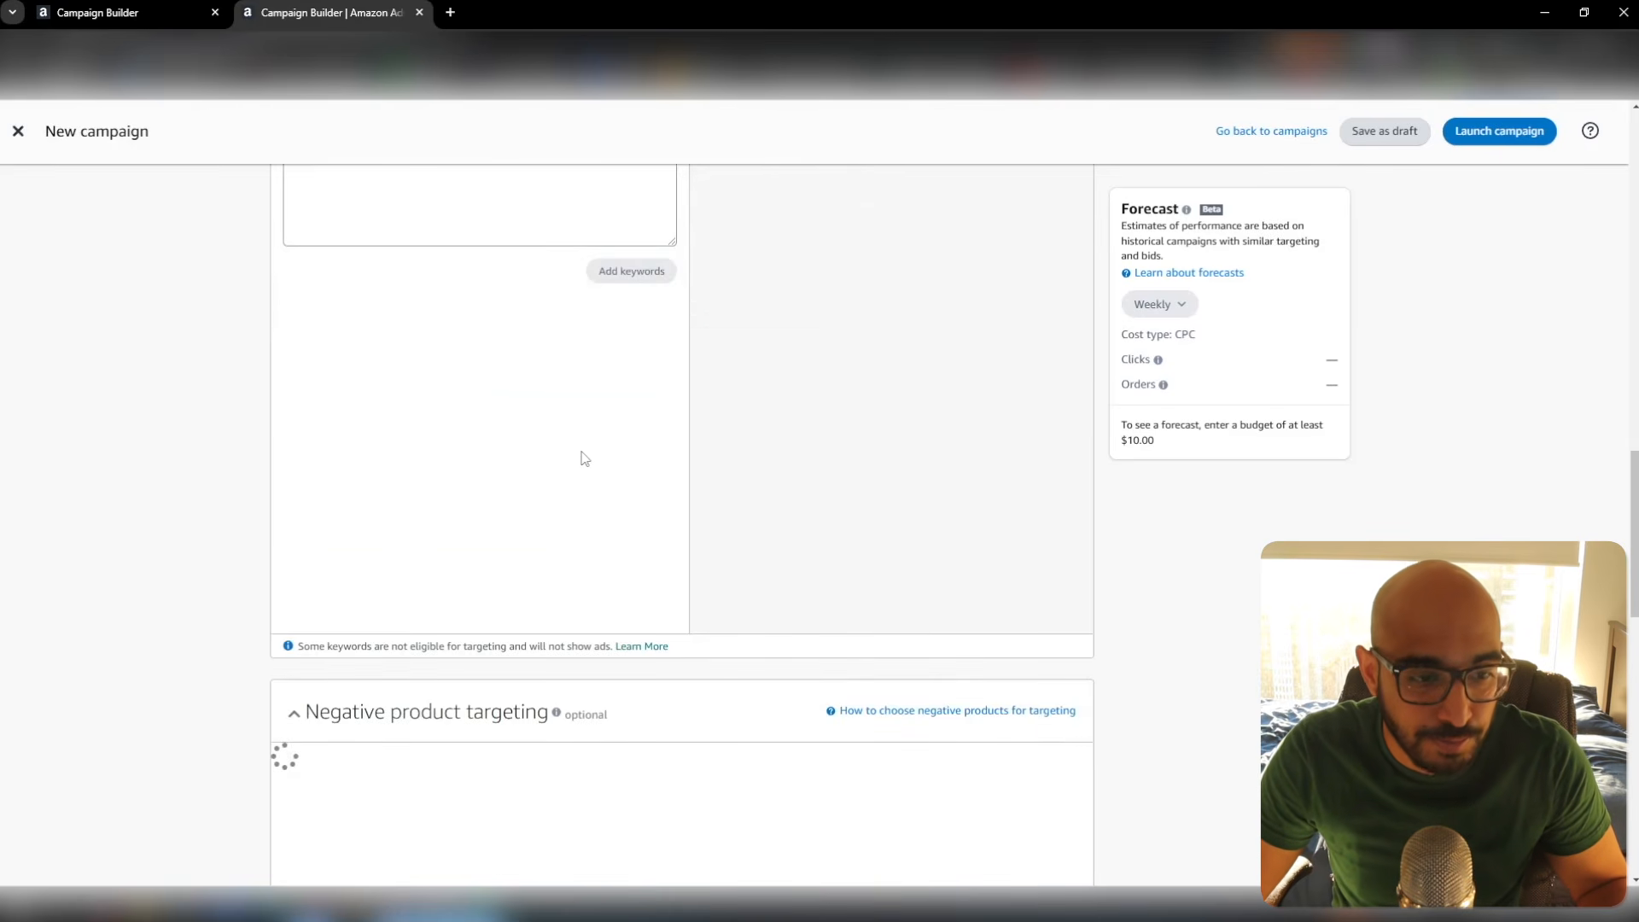
scroll(583, 459, "down", 5)
scroll(470, 401, "down", 3)
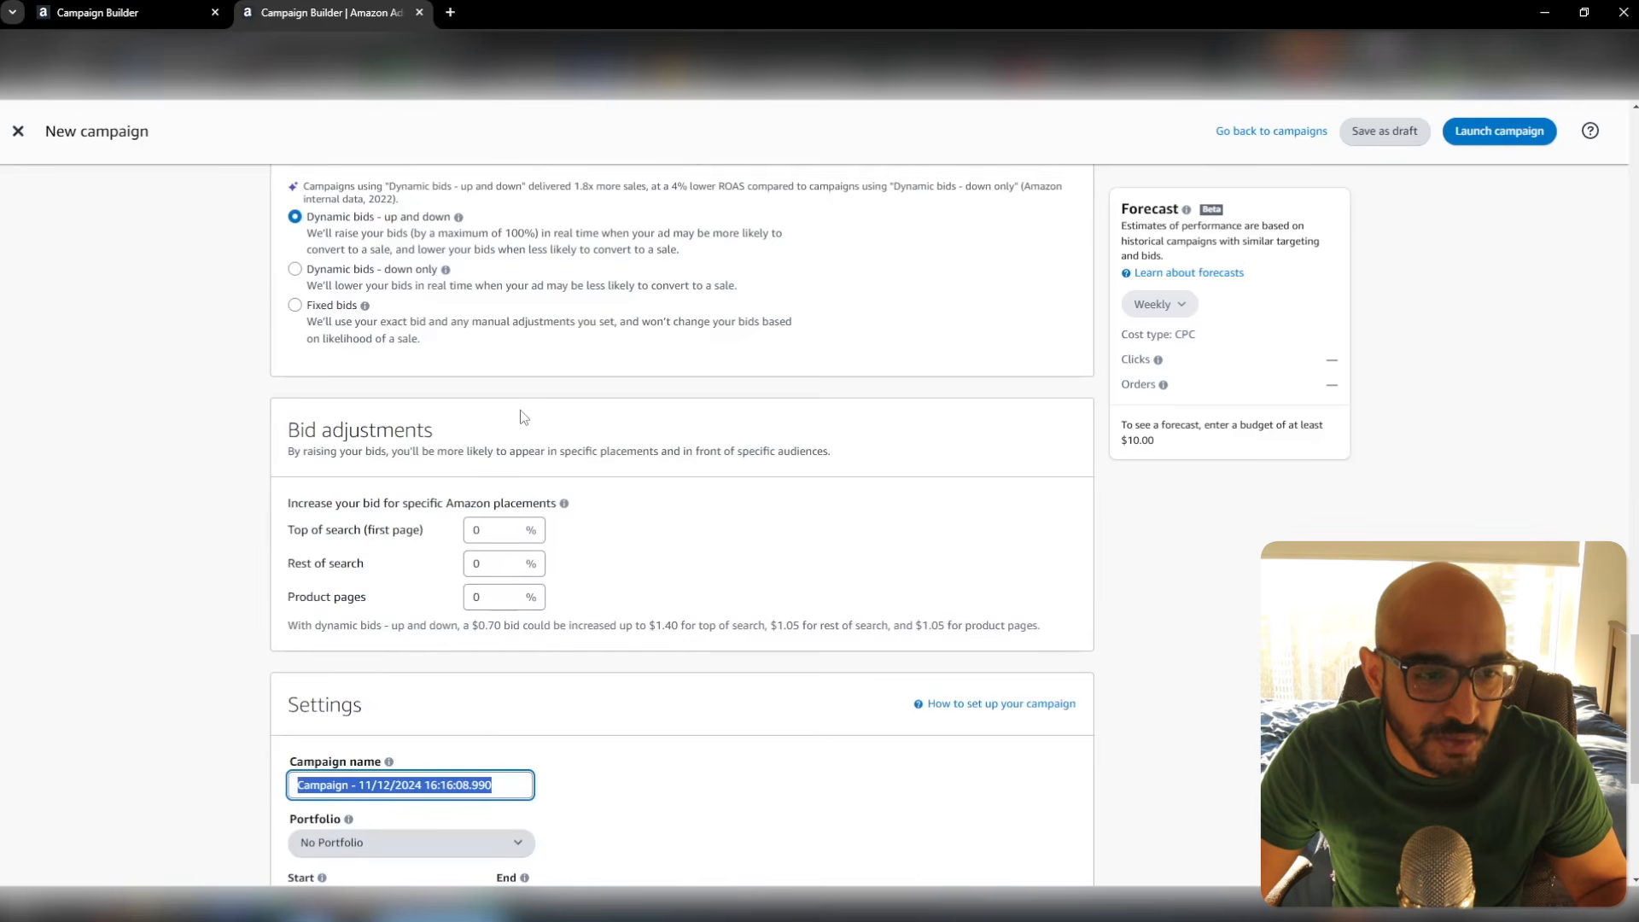
scroll(524, 416, "down", 1)
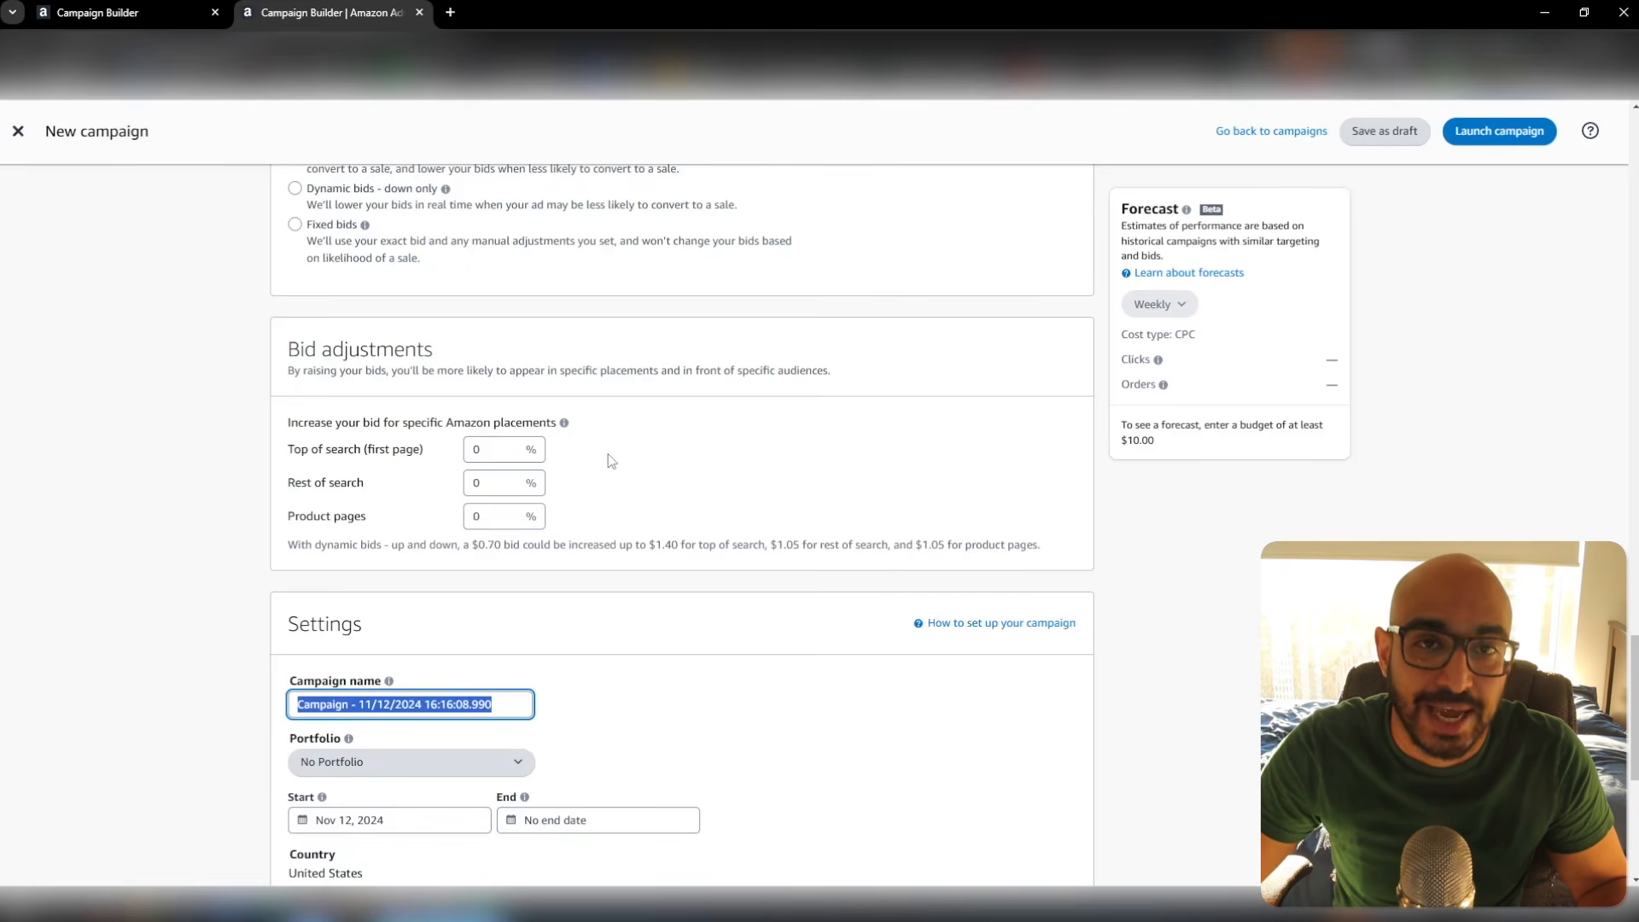
scroll(612, 461, "down", 4)
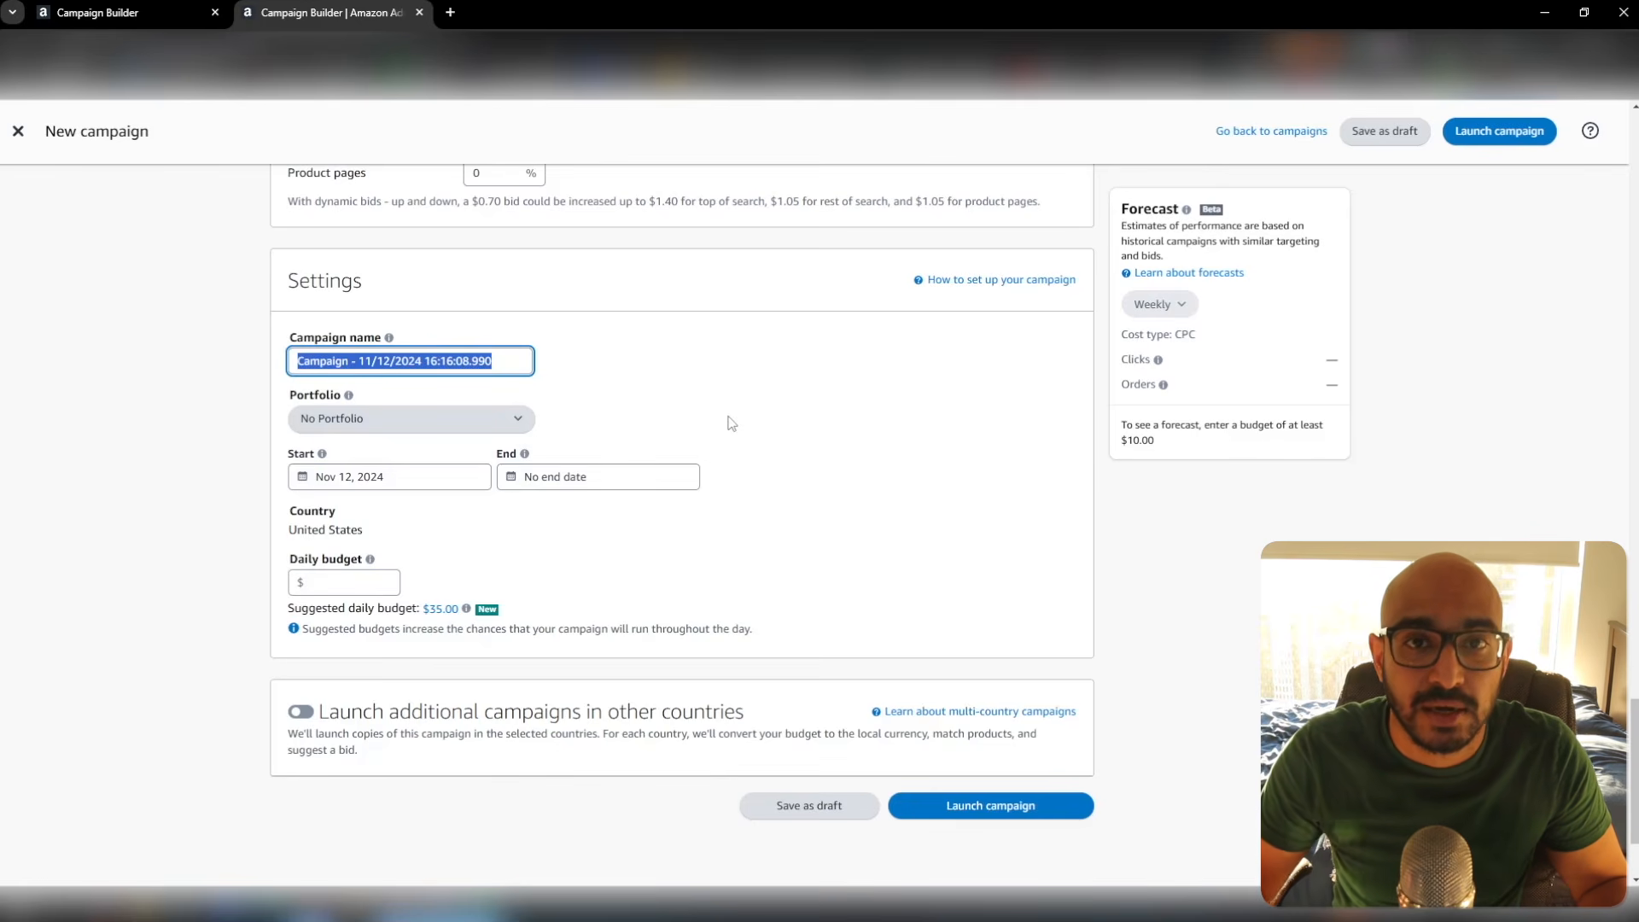
scroll(732, 424, "down", 2)
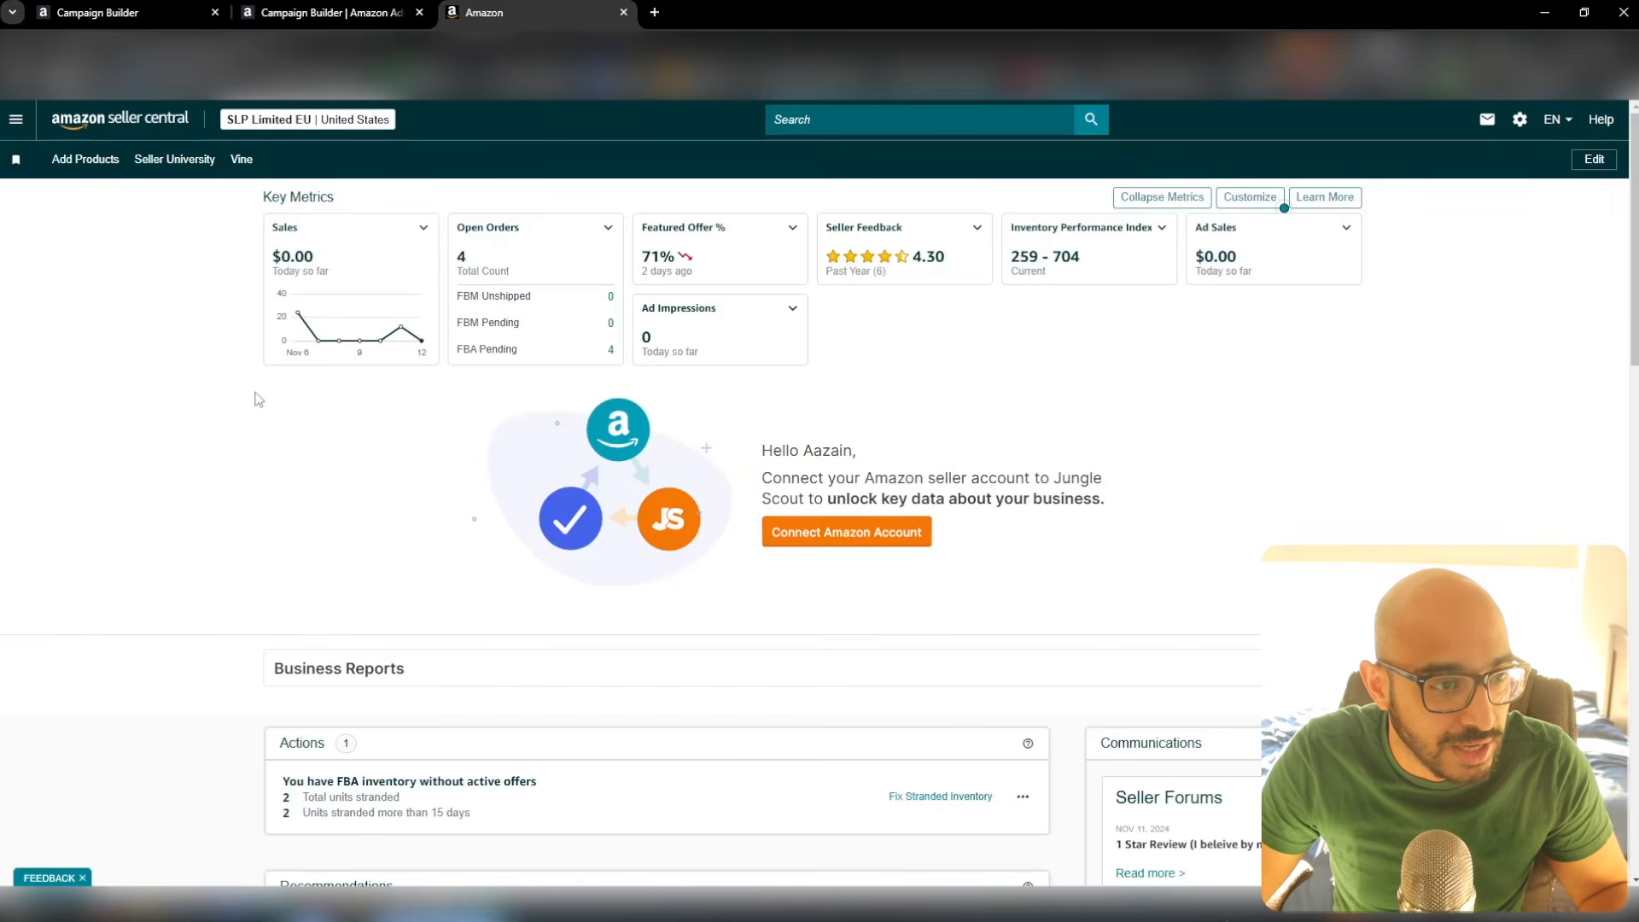
Open the sponsored ads reports from Seller Central and switch to the Sponsored Brands Keyword report in Excel
left_click(16, 119)
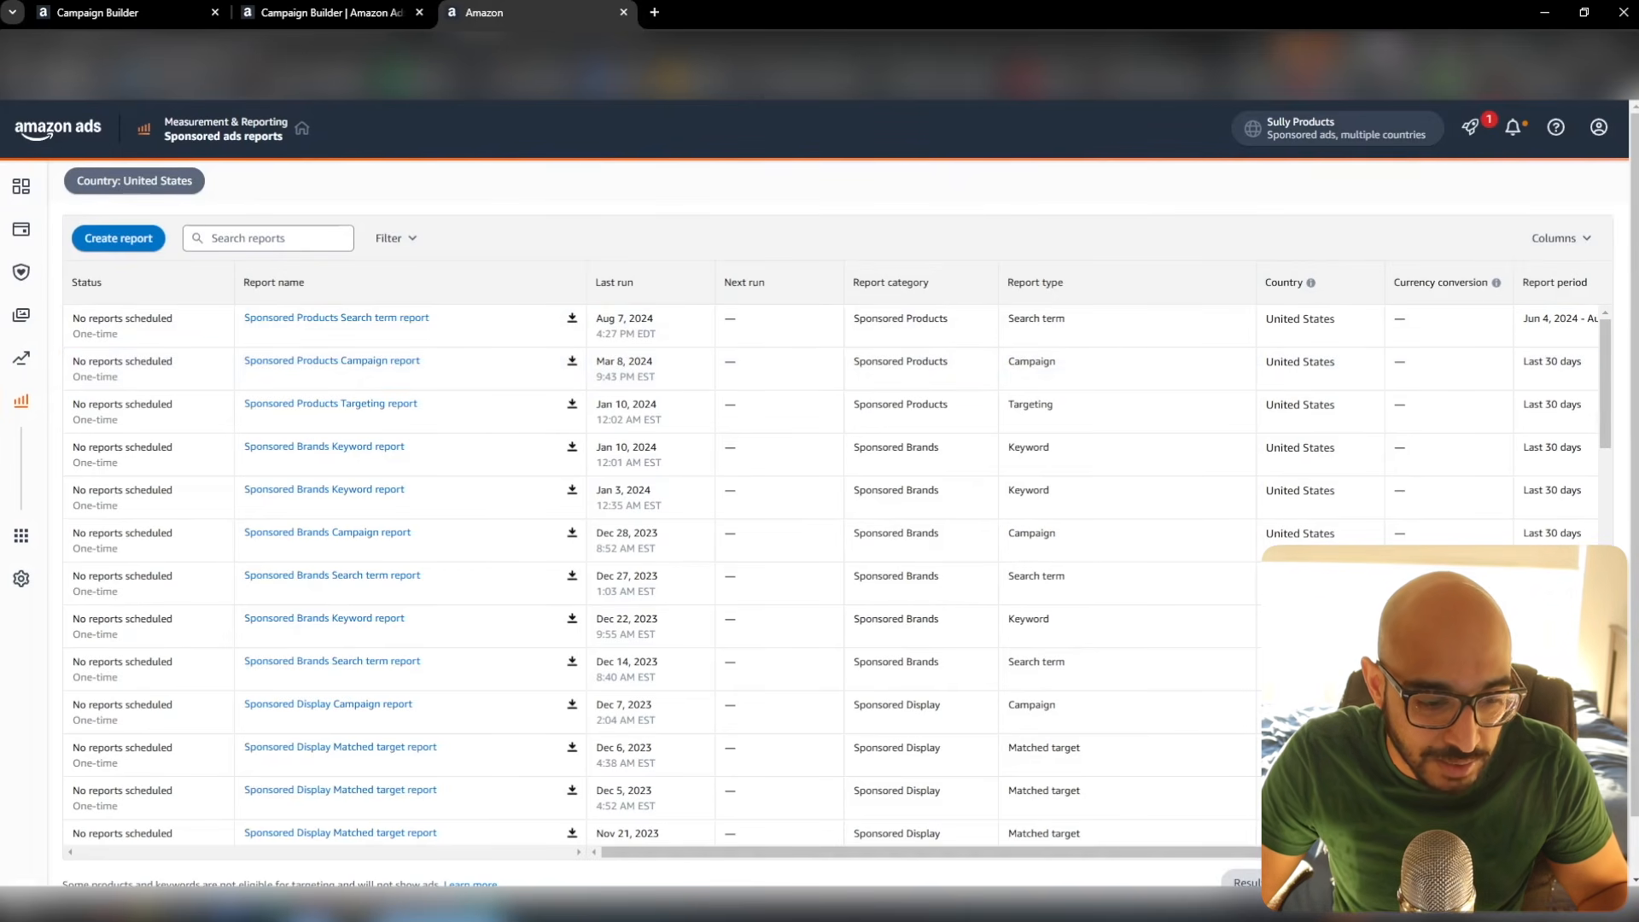
left_click(483, 905)
Examine the impressions, clicks, click-through rate, spend, ACOS, ROAS, sales and orders for the "baby monitor mount" keyword in the report
left_click_drag(1113, 858, 1040, 862)
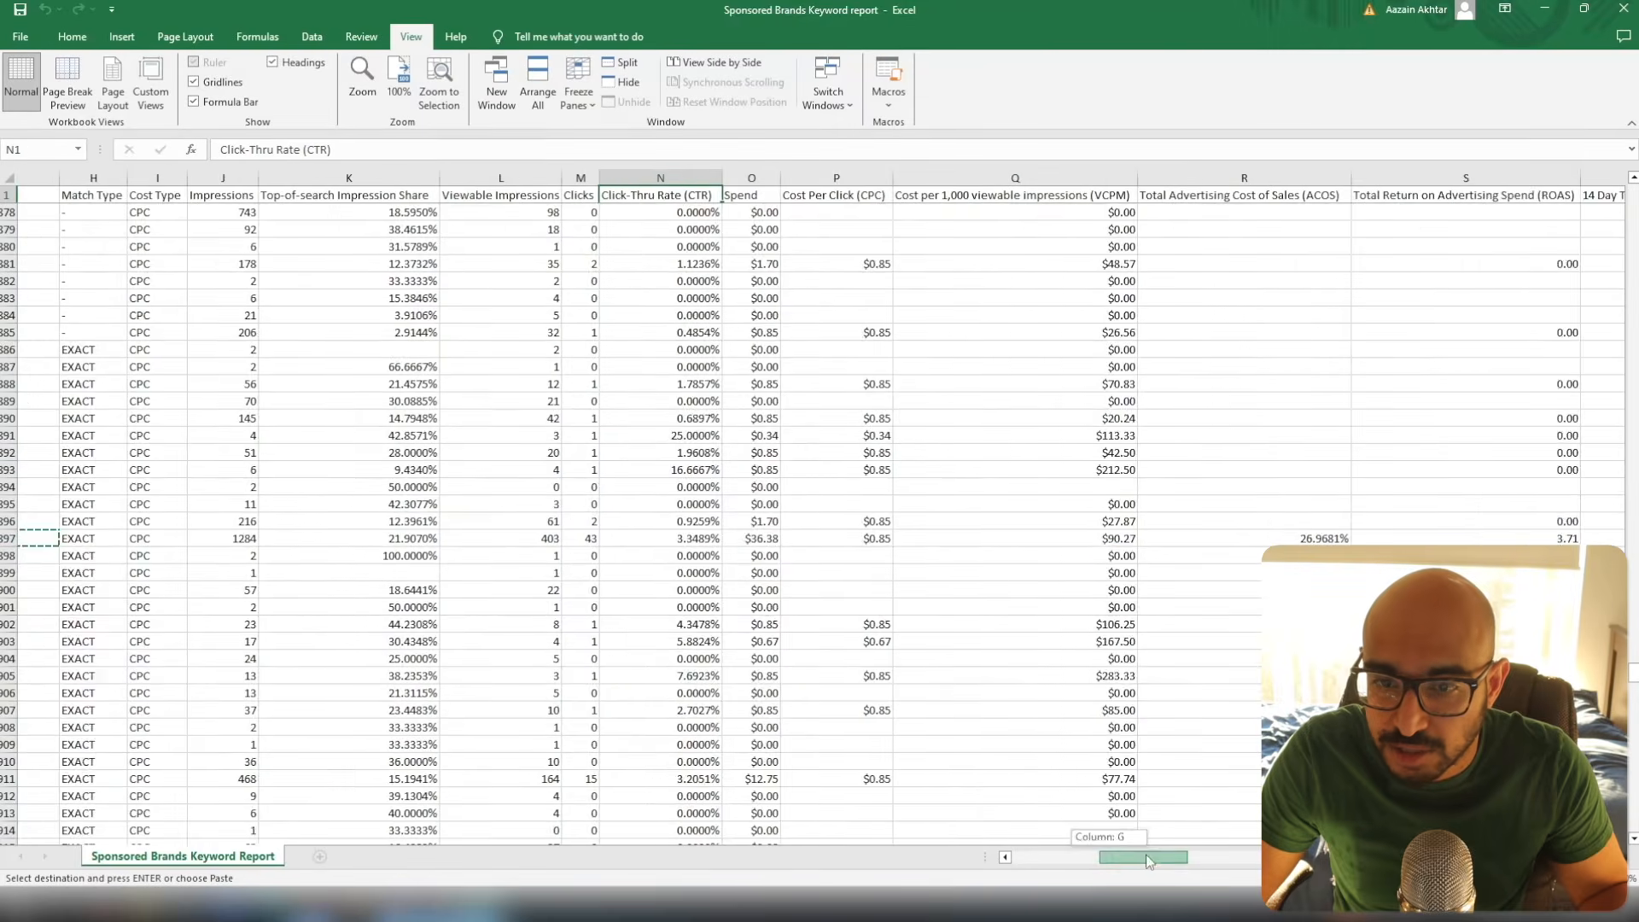
left_click_drag(1145, 855, 1142, 854)
scroll(1137, 812, "right", 2)
left_click(1239, 191)
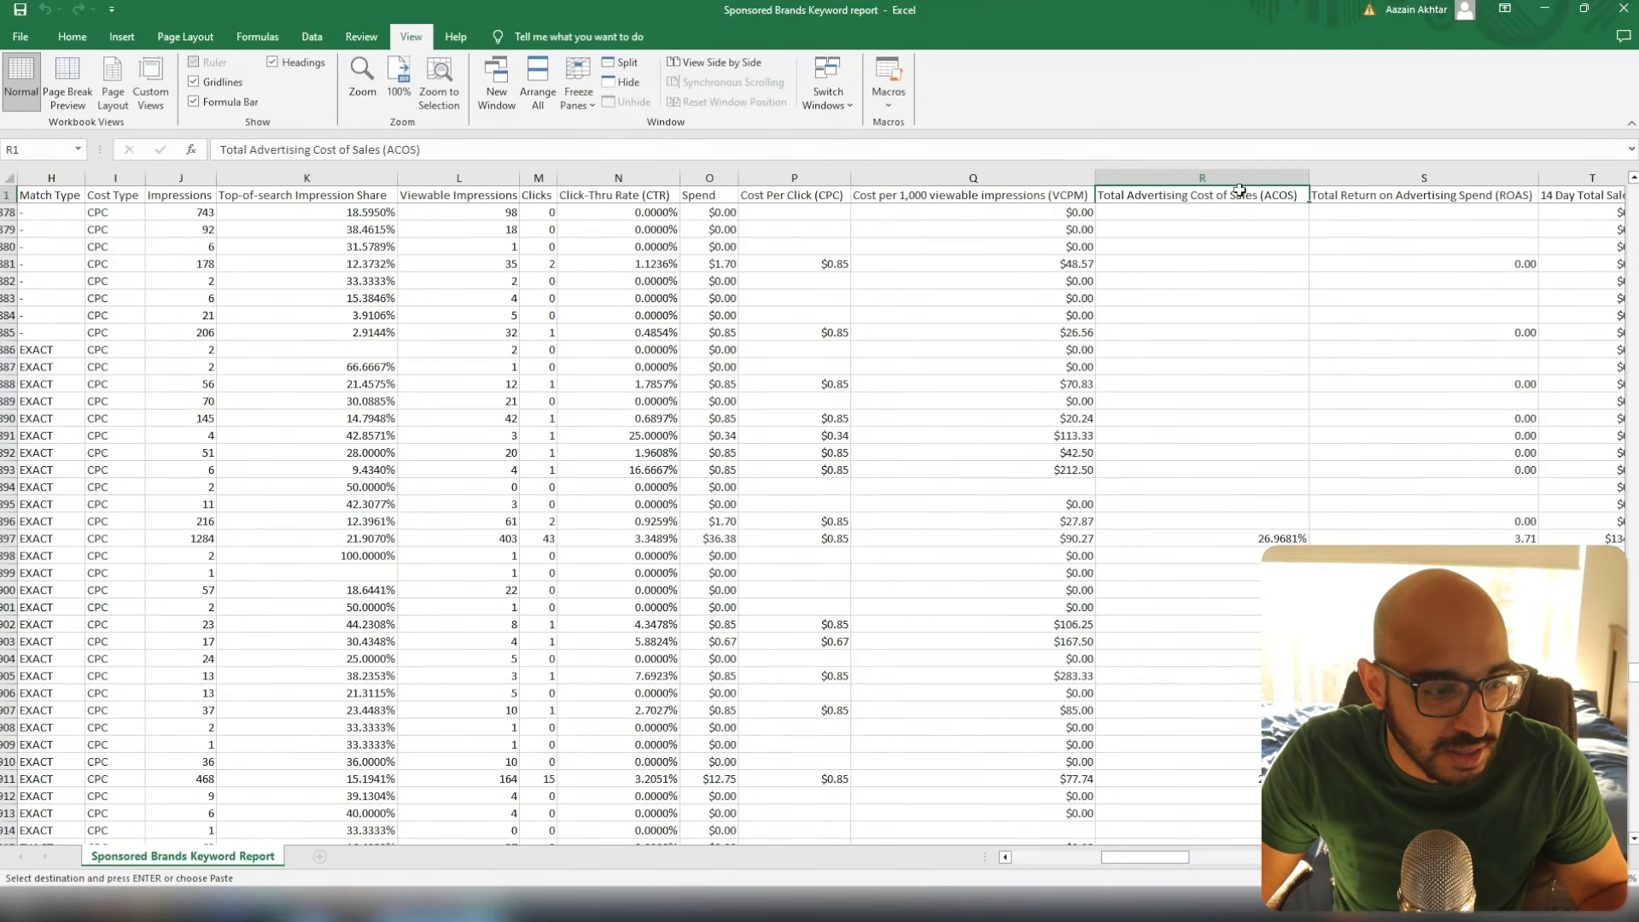
scroll(919, 654, "left", 3)
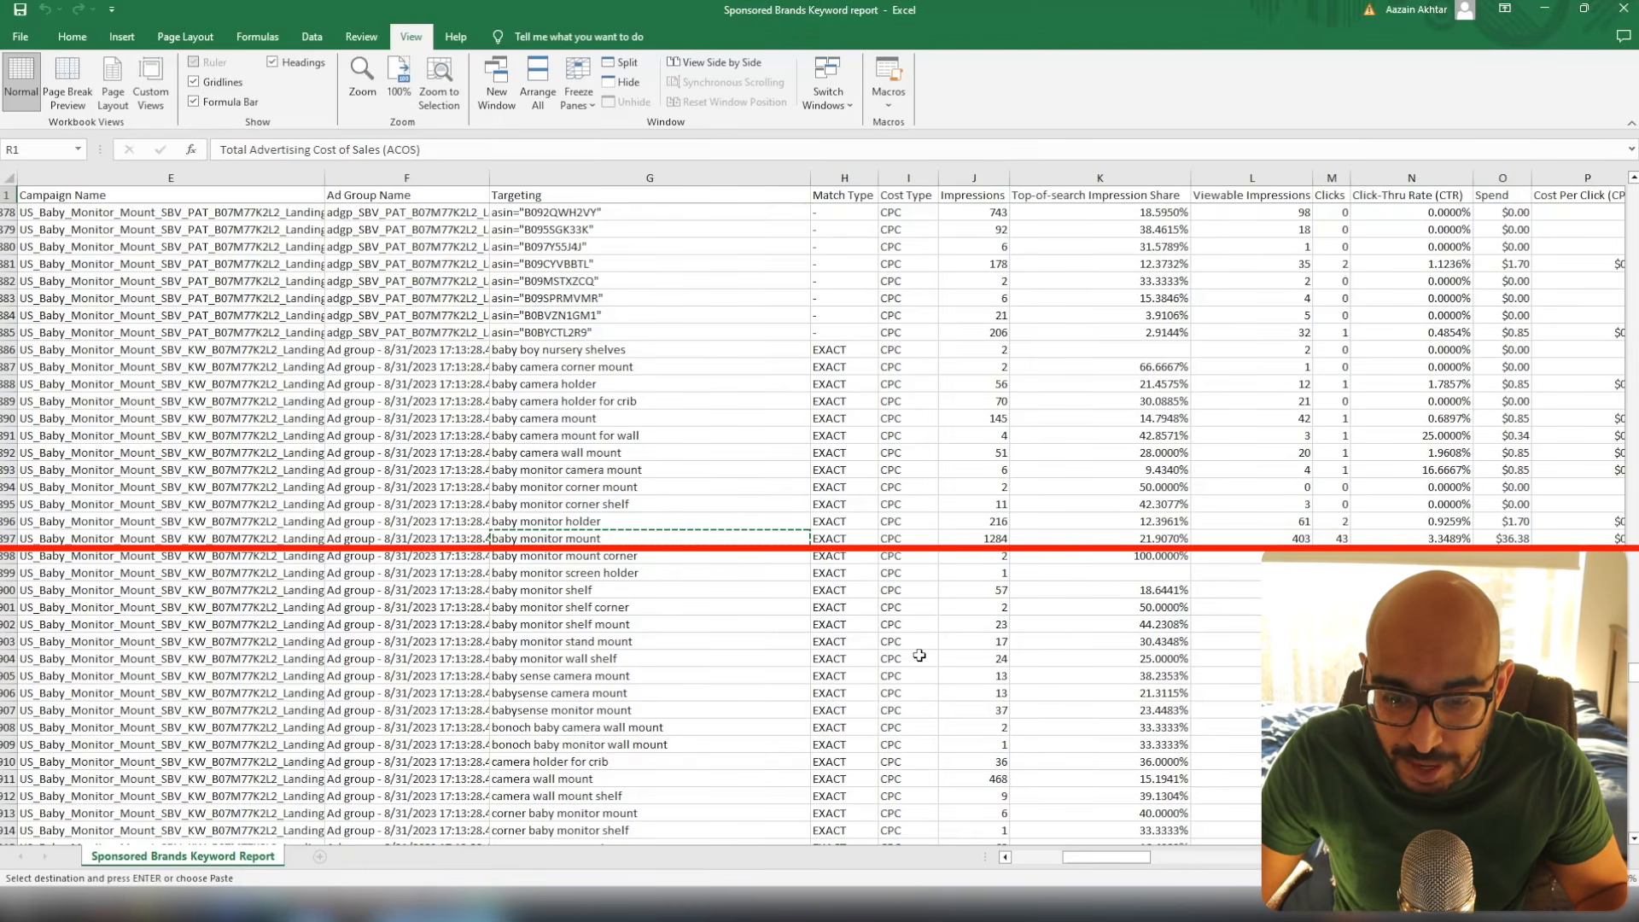
left_click_drag(1093, 857, 1107, 859)
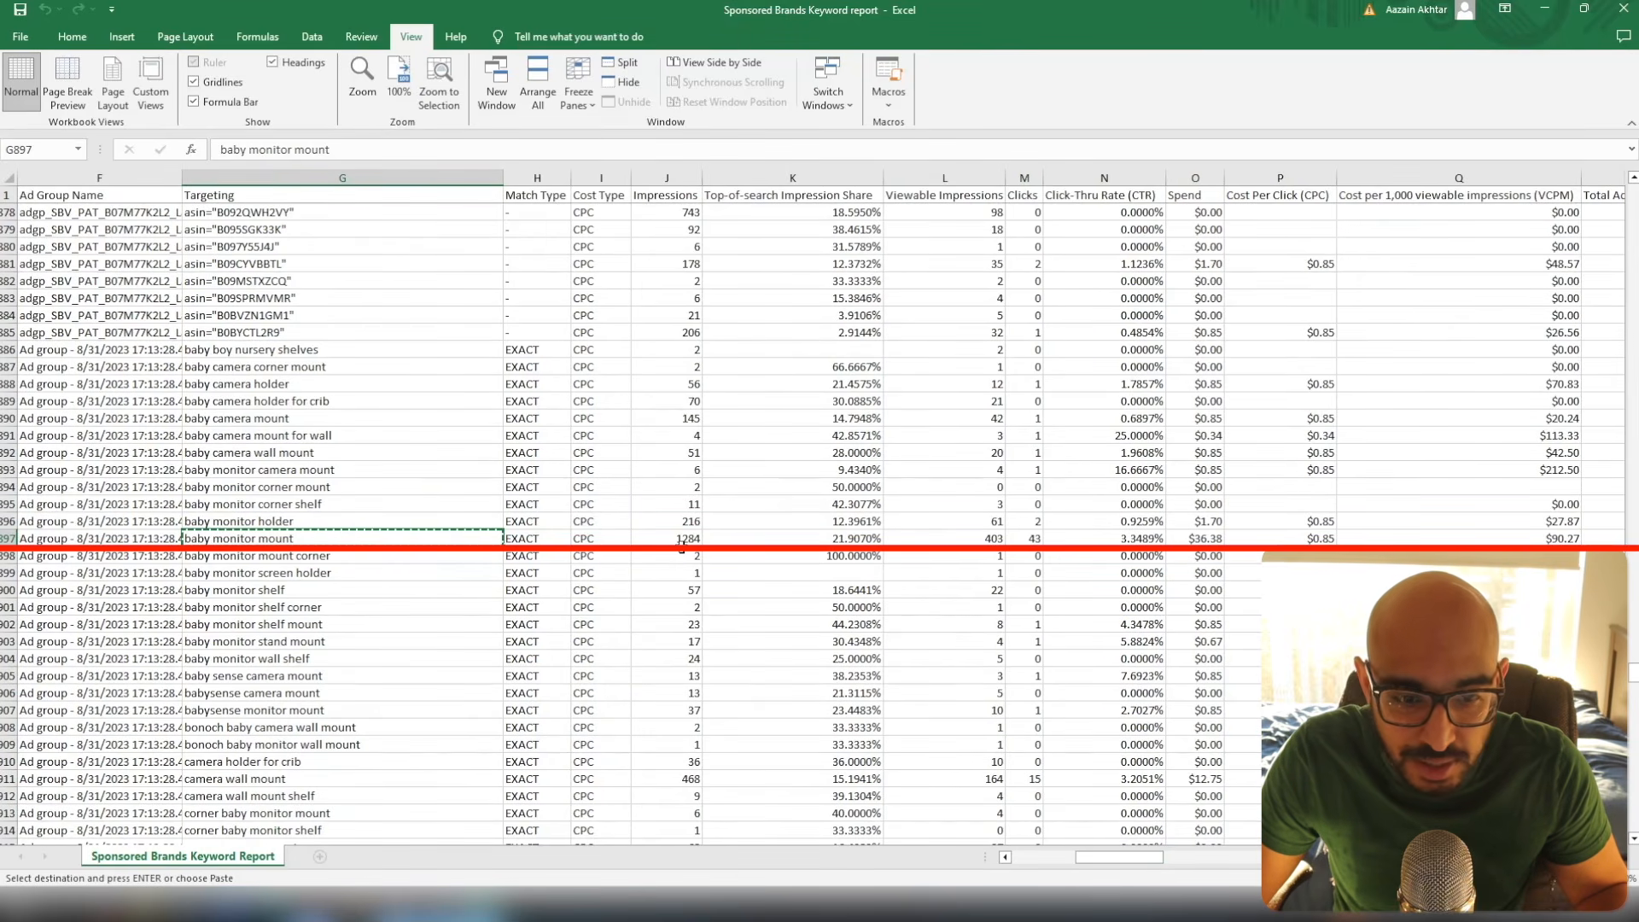
scroll(1126, 795, "right", 2)
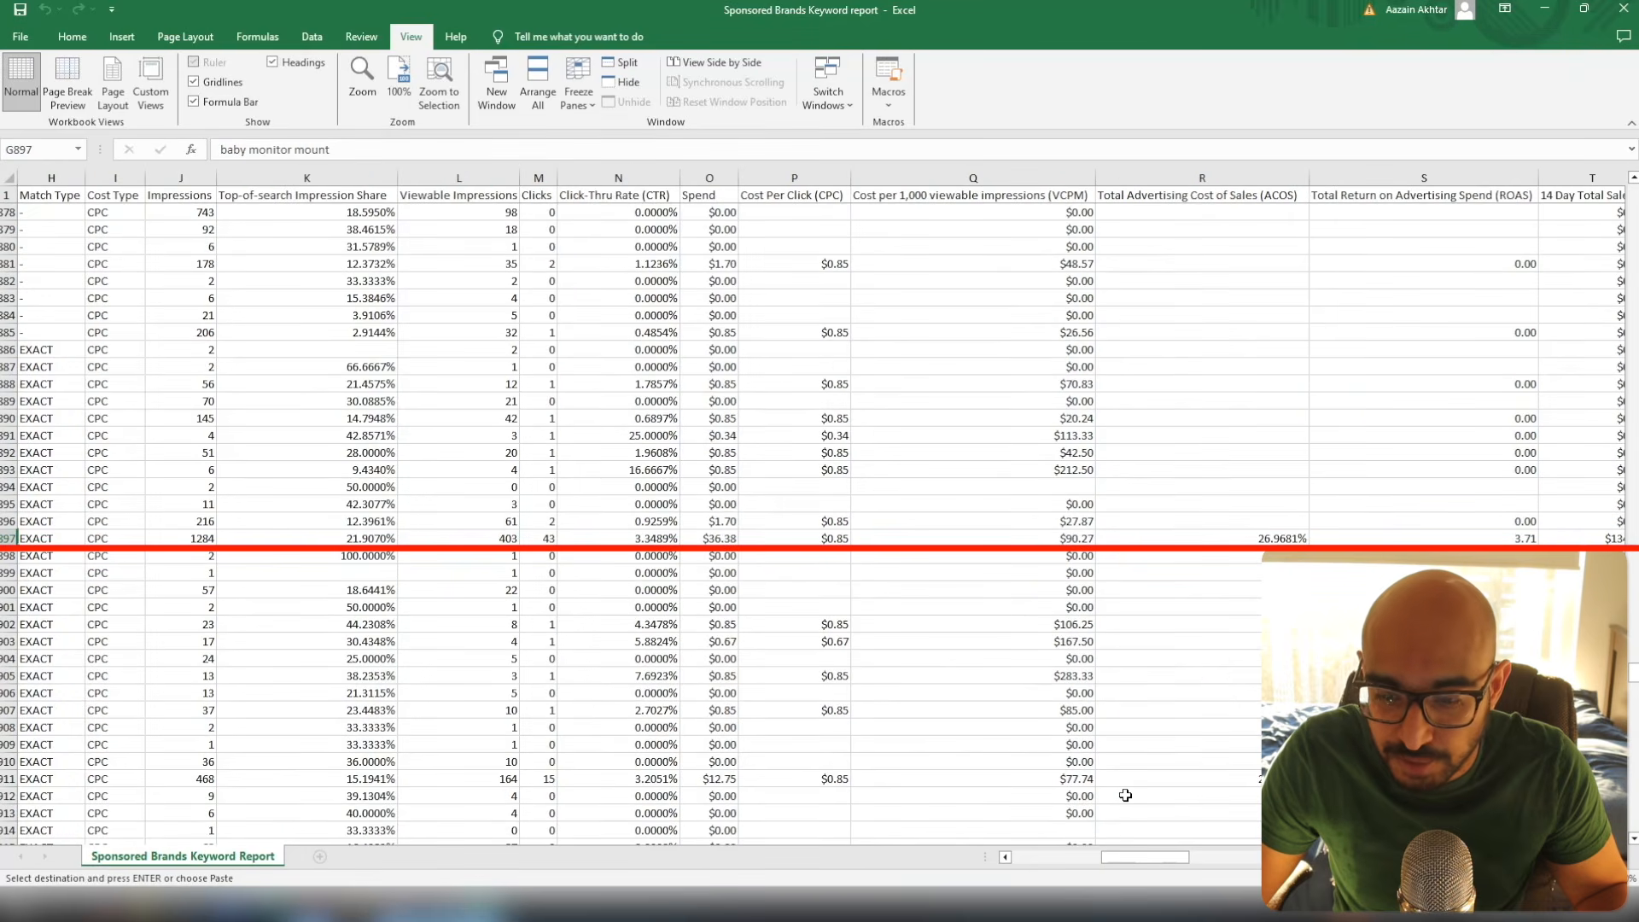
left_click_drag(1147, 858, 1179, 865)
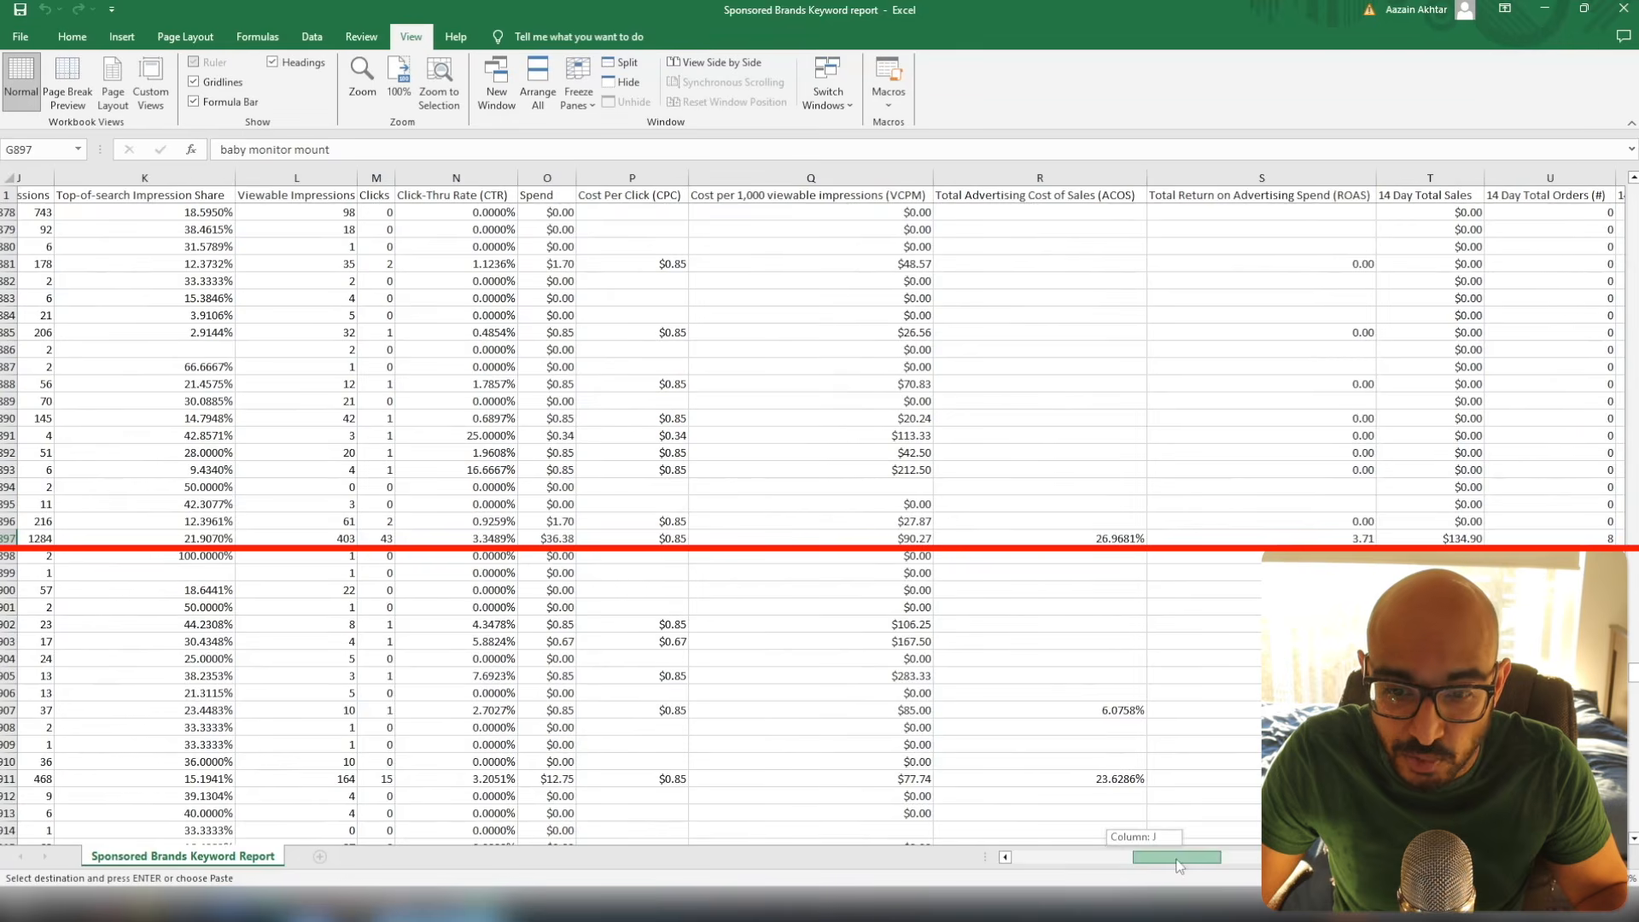
left_click_drag(1179, 866, 1186, 866)
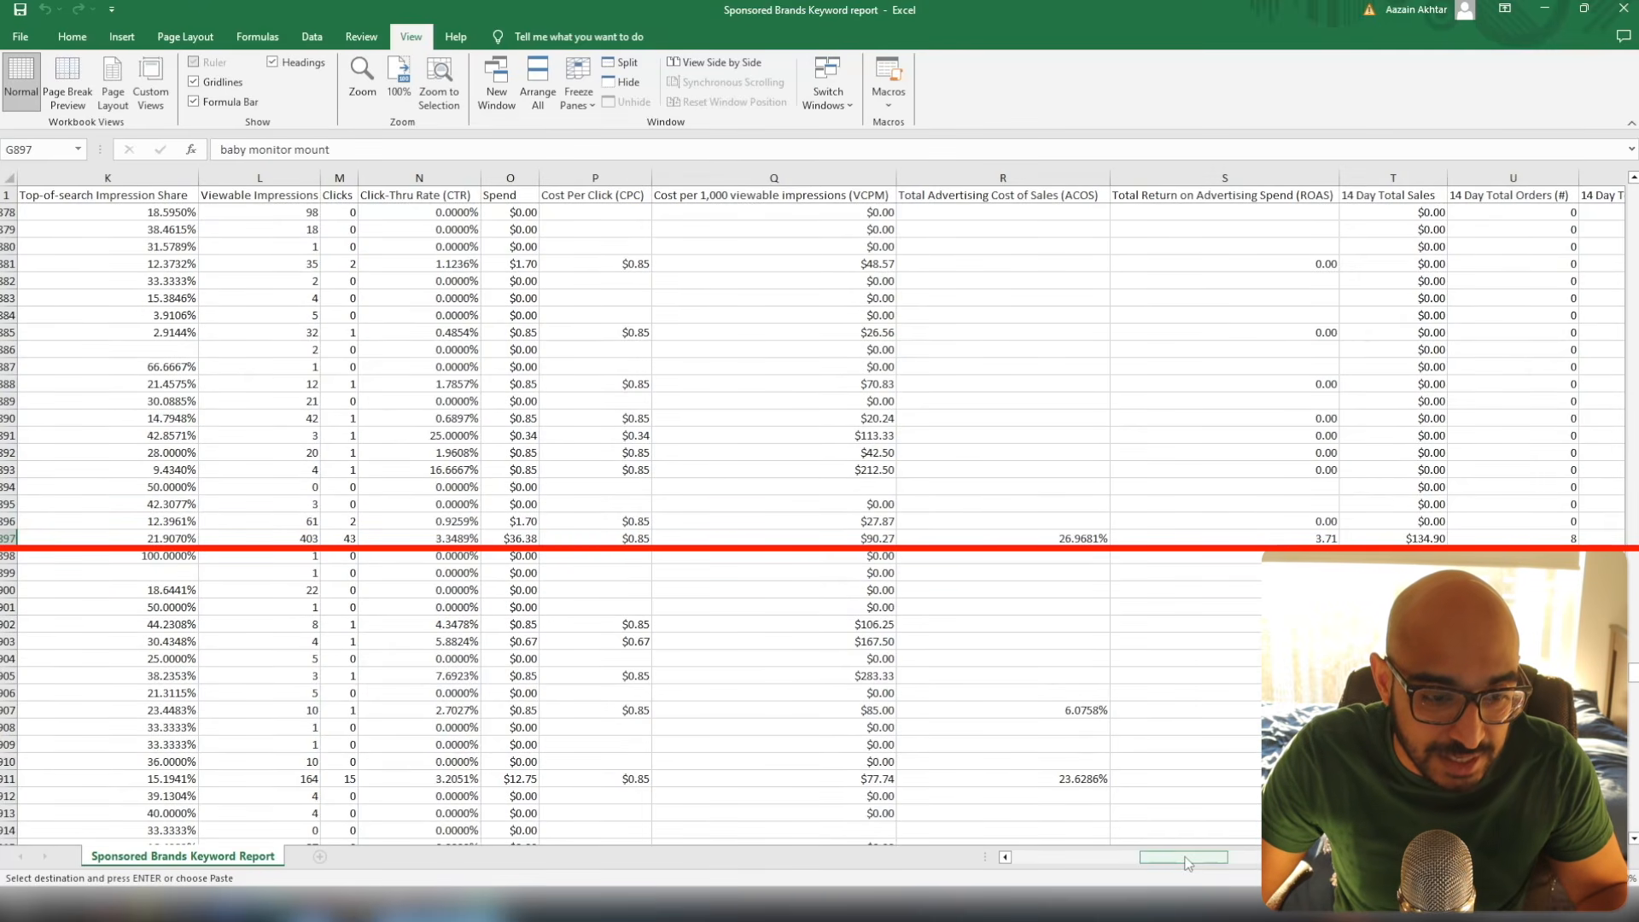
left_click_drag(1187, 864, 1122, 864)
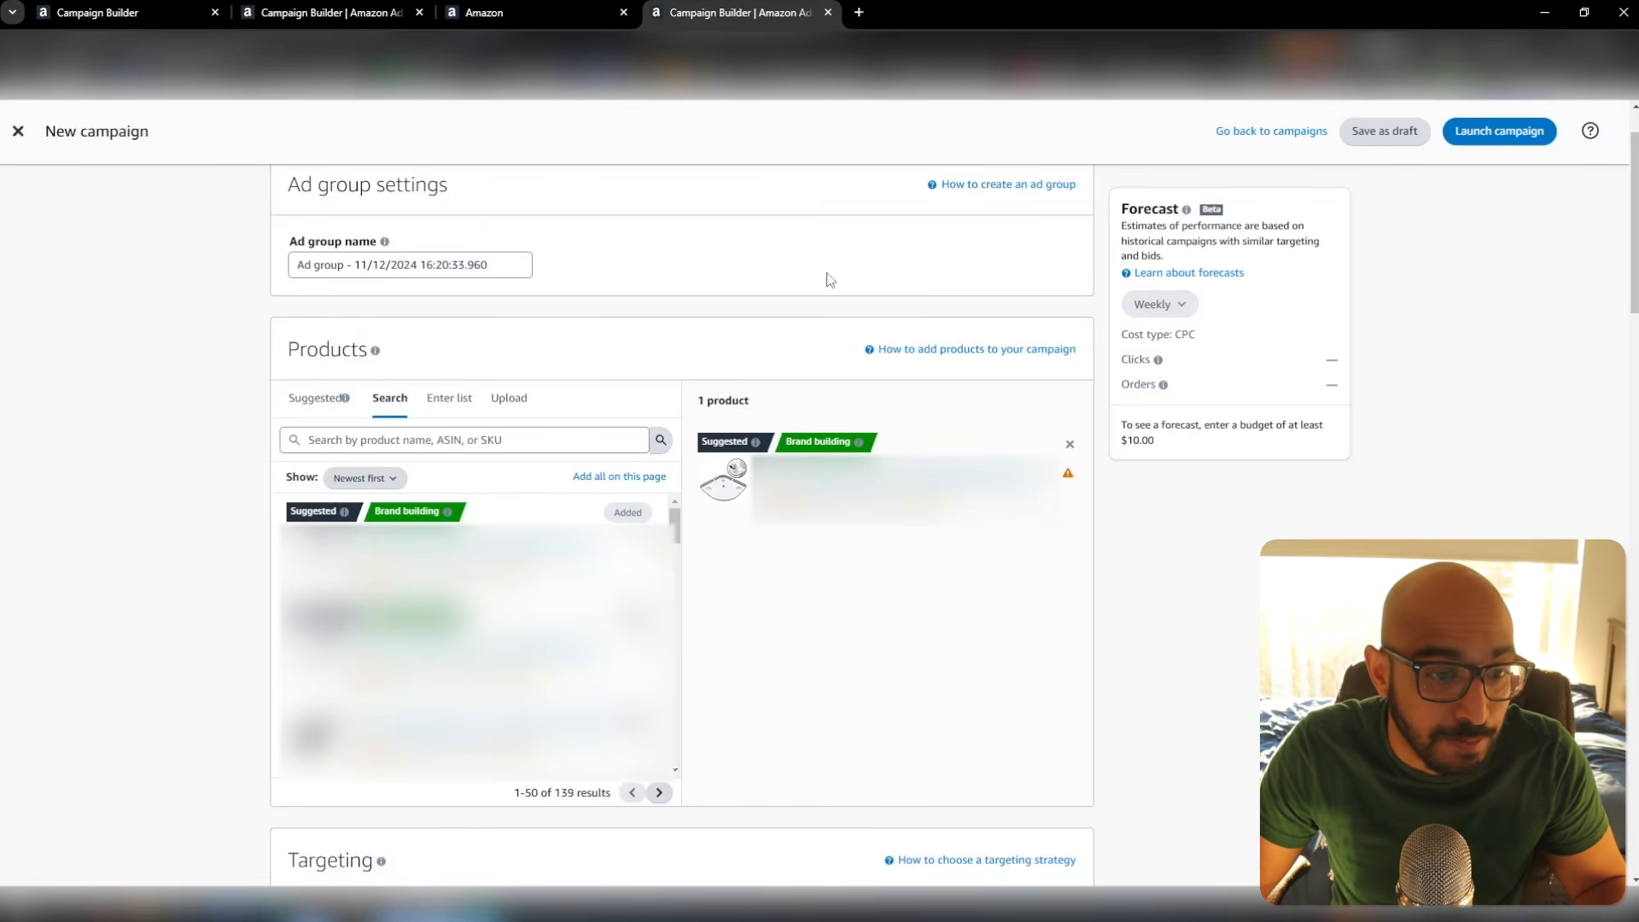
In the new campaign's keyword targeting, enter "baby monitor mount" as a custom keyword list with only the Broad match type
scroll(327, 215, "down", 9)
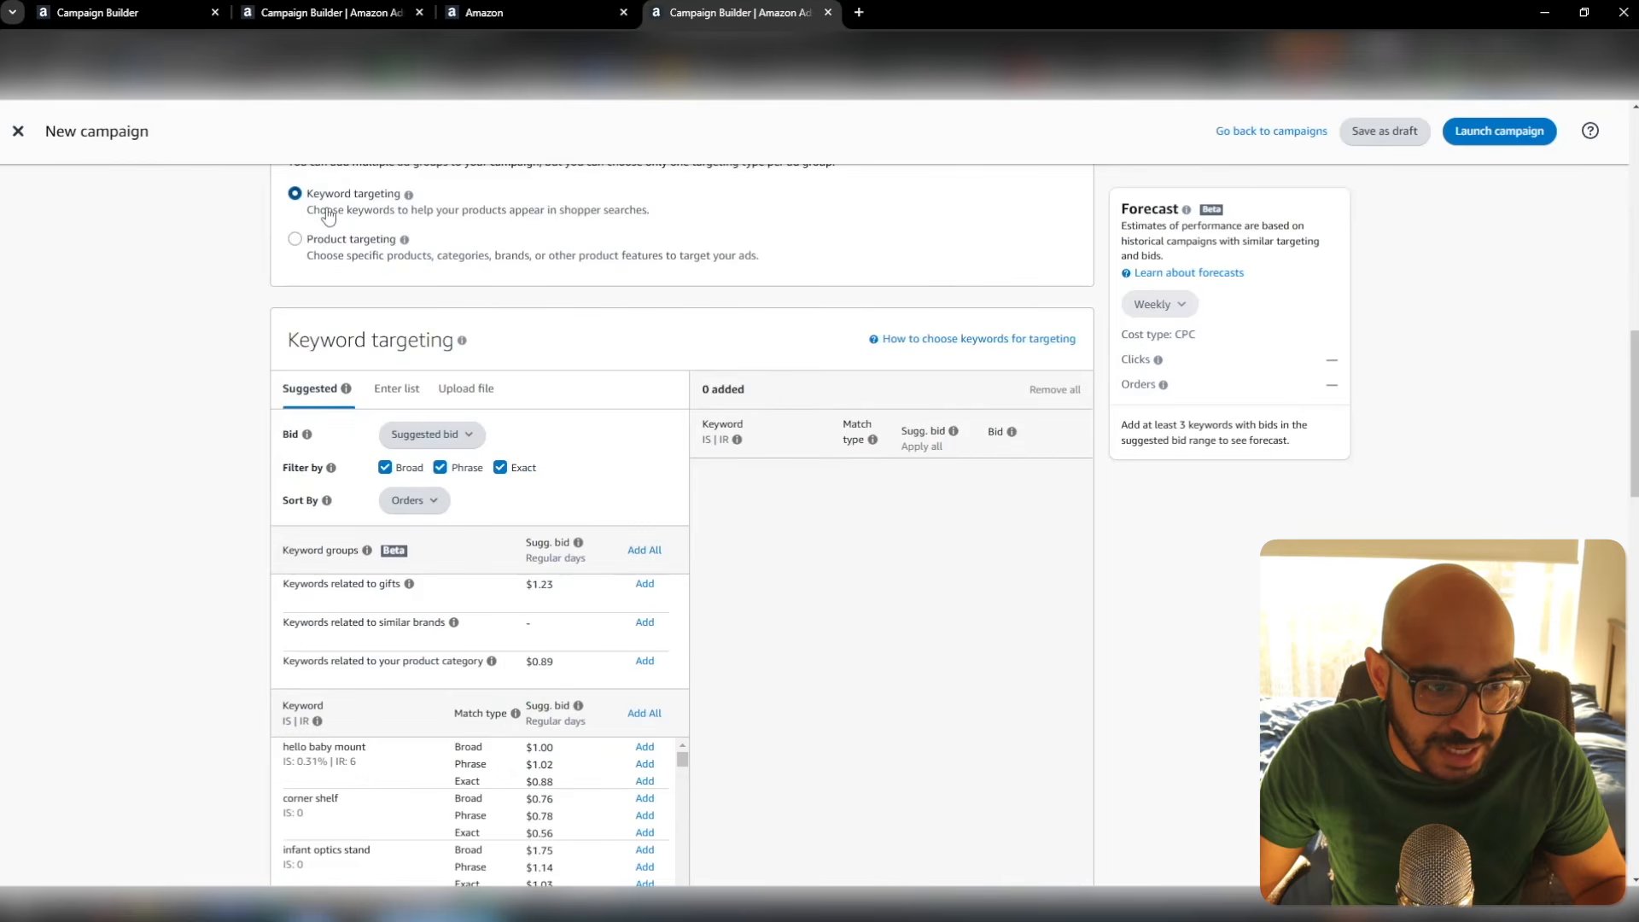
left_click(417, 398)
type("baby monitor mount")
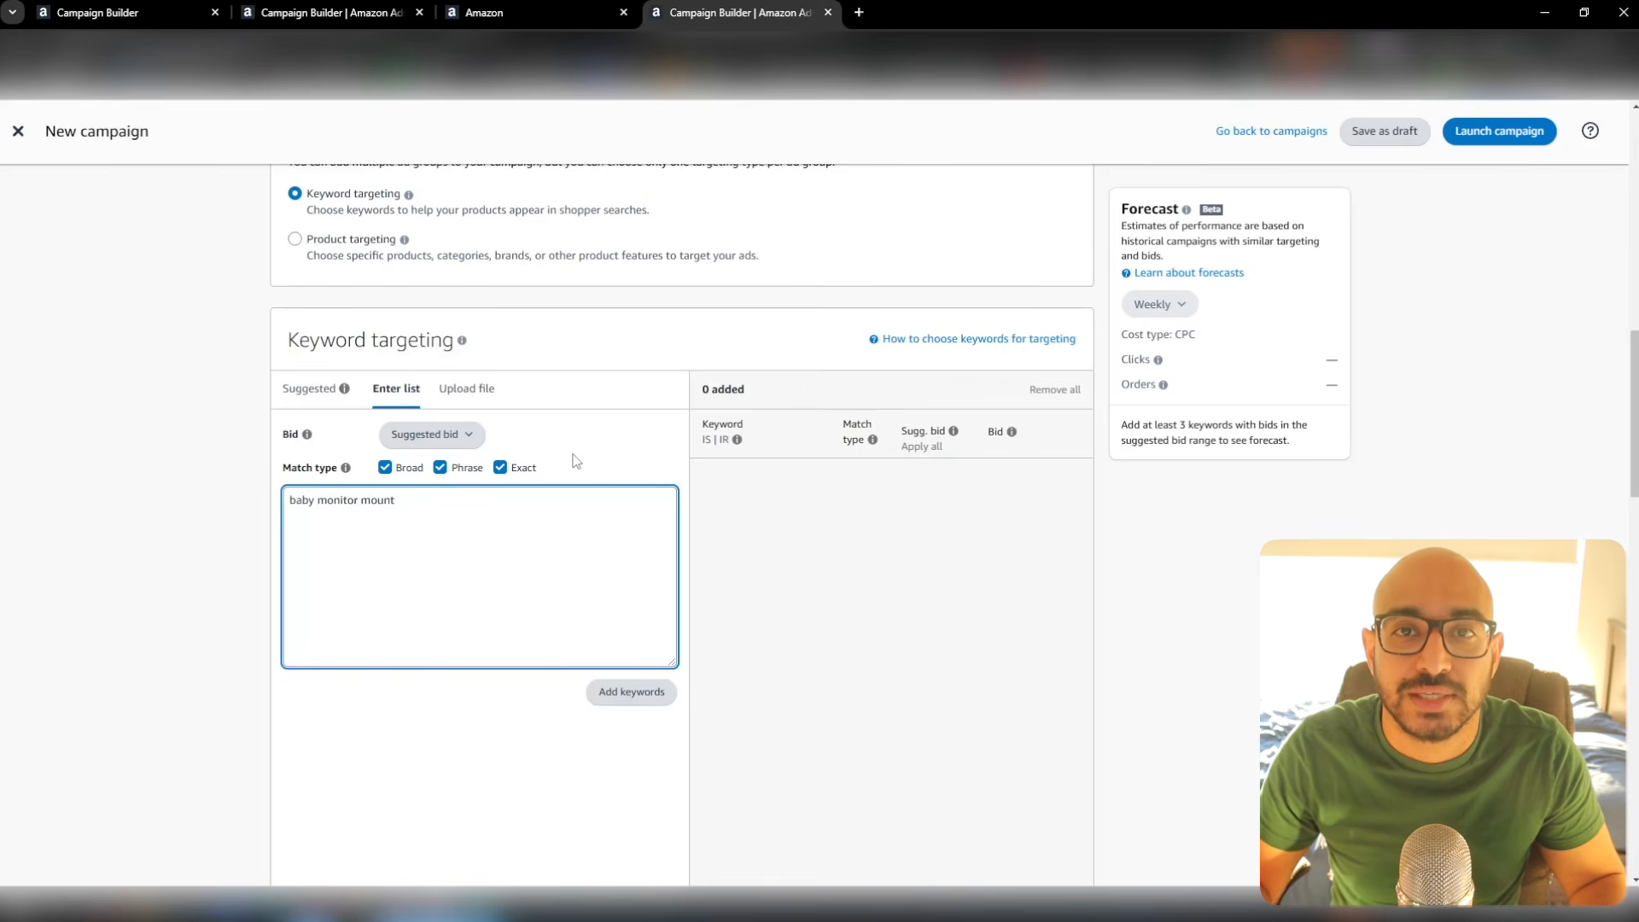
left_click(500, 467)
left_click(440, 467)
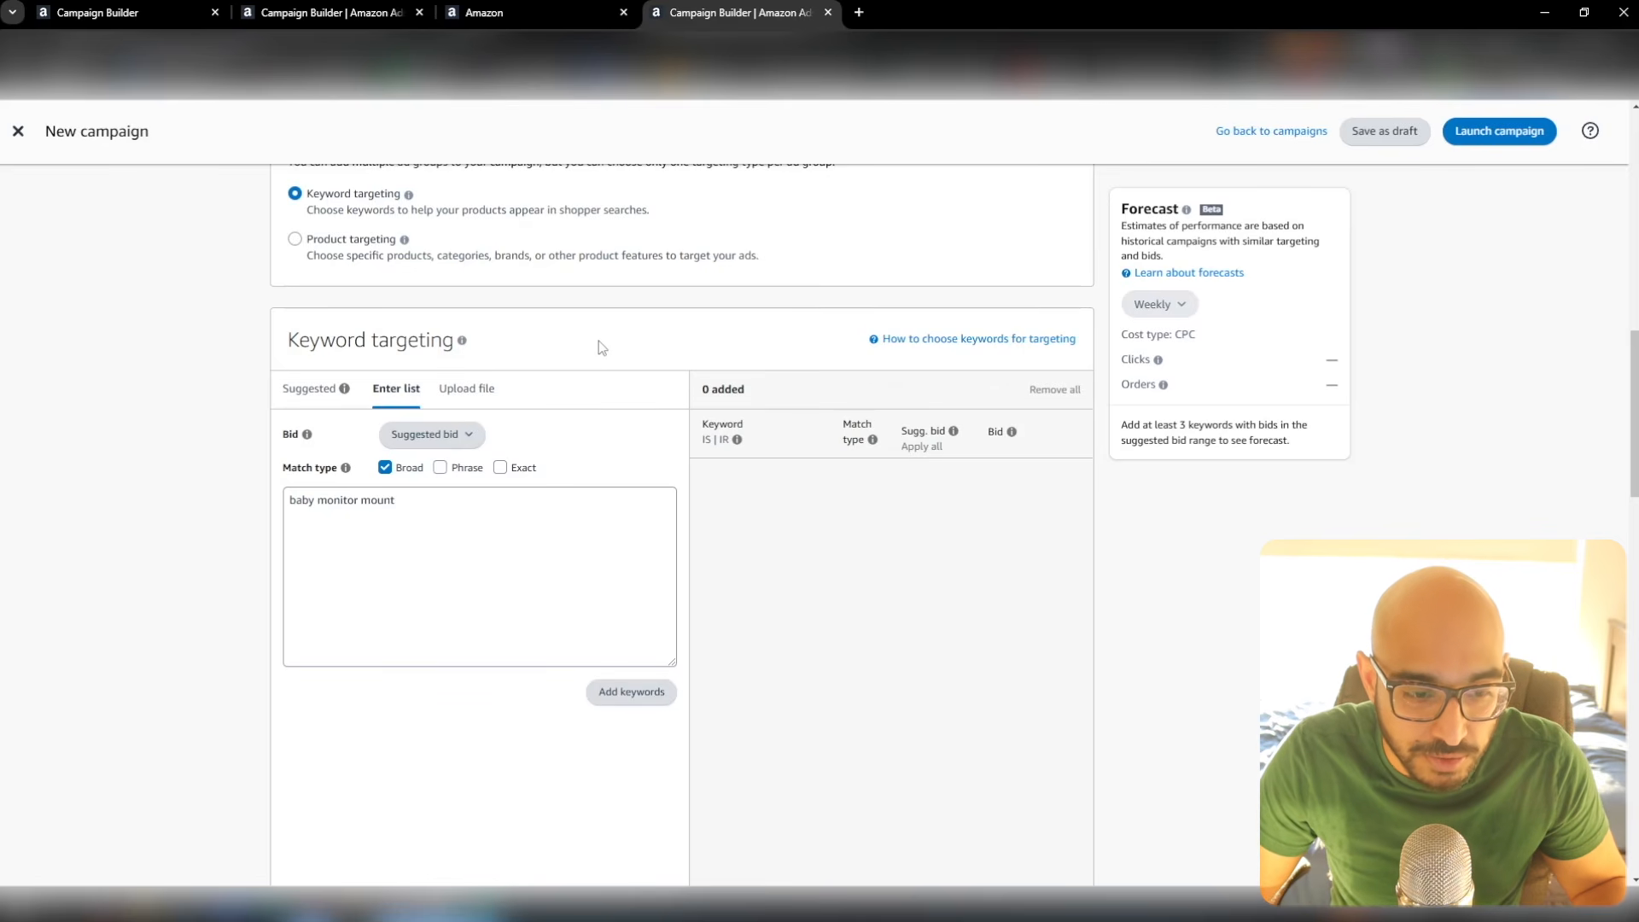
Review the campaign bidding strategy options and the placement bid adjustments of the broad-match campaign
scroll(670, 536, "down", 6)
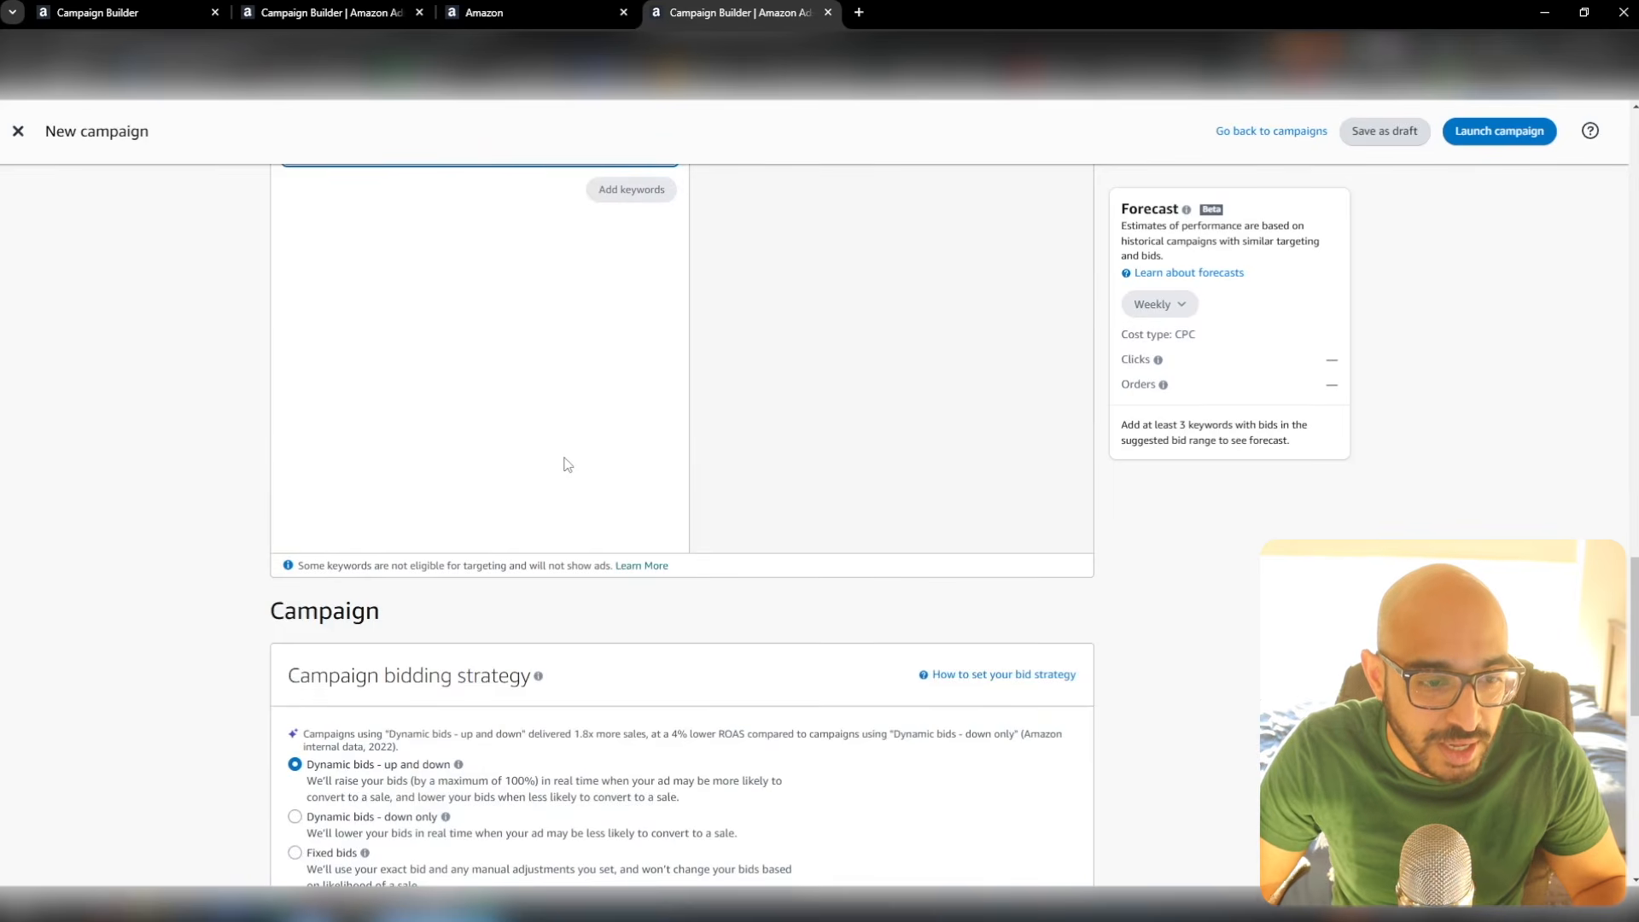
scroll(441, 454, "down", 3)
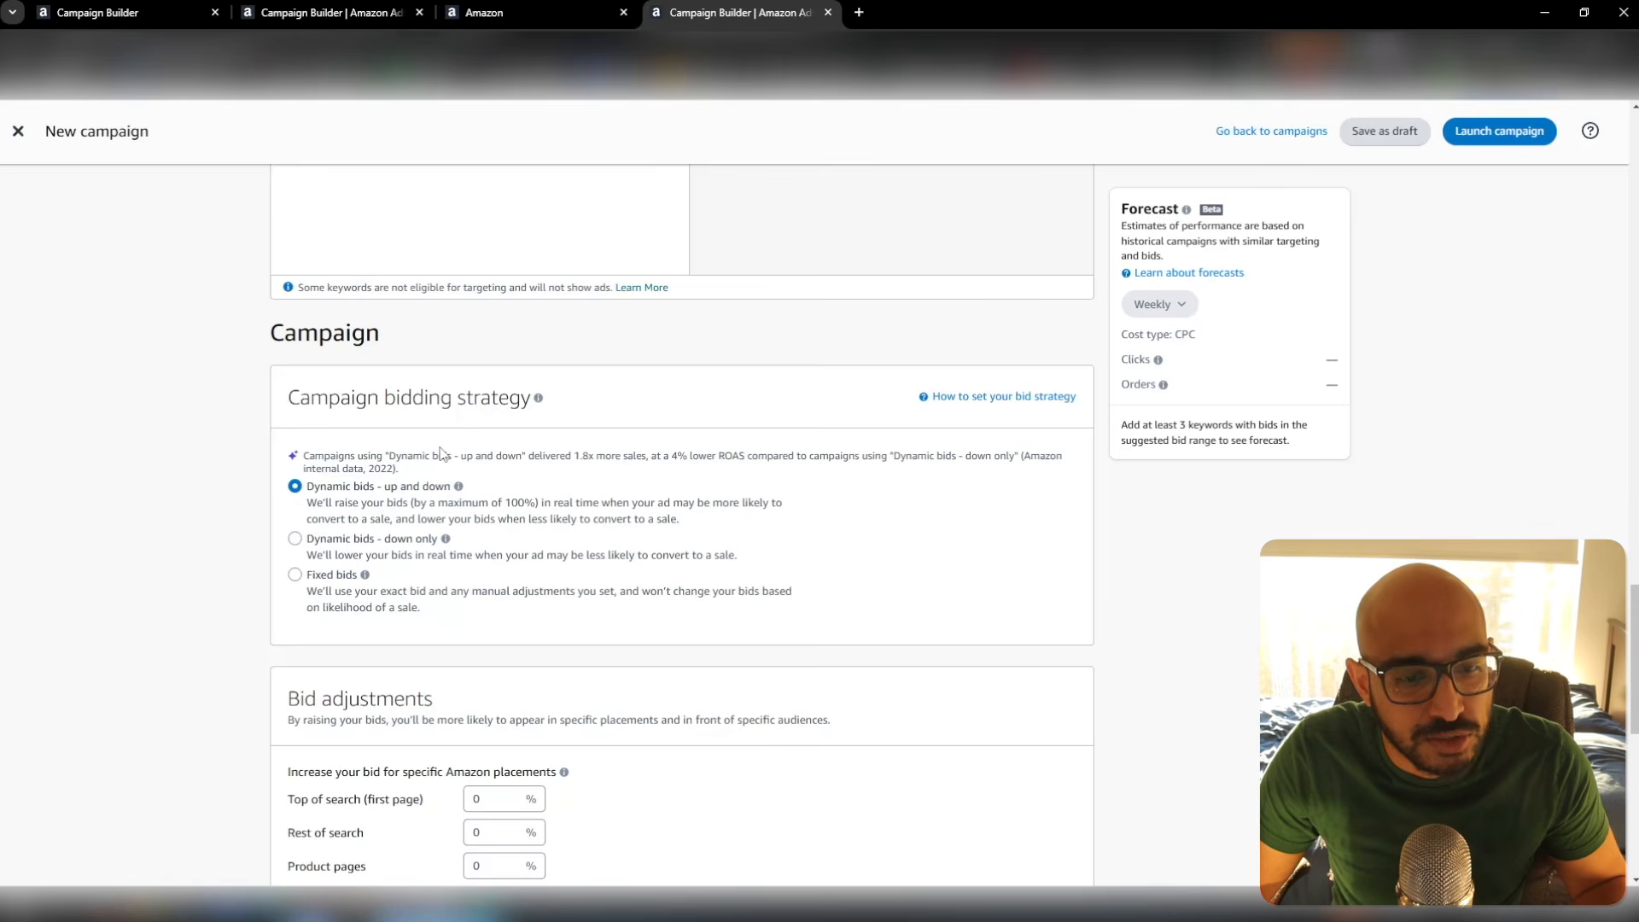
scroll(384, 575, "down", 7)
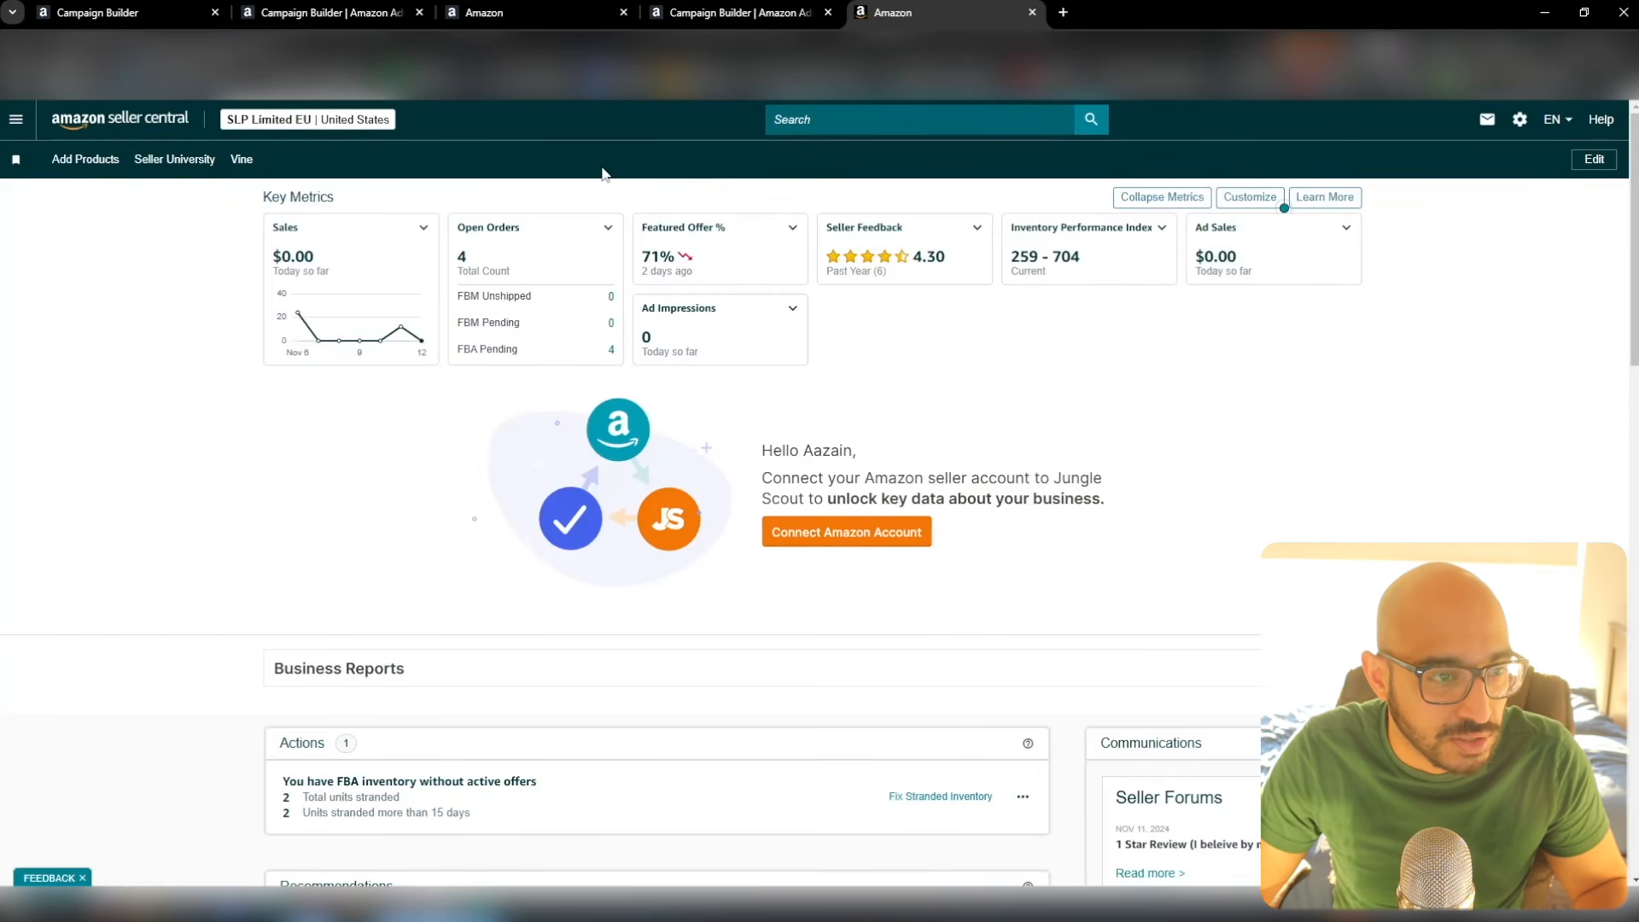
Open the reports from Seller Central and examine the broad-match customer search terms in the Sponsored Products Search term report in Excel
left_click(15, 119)
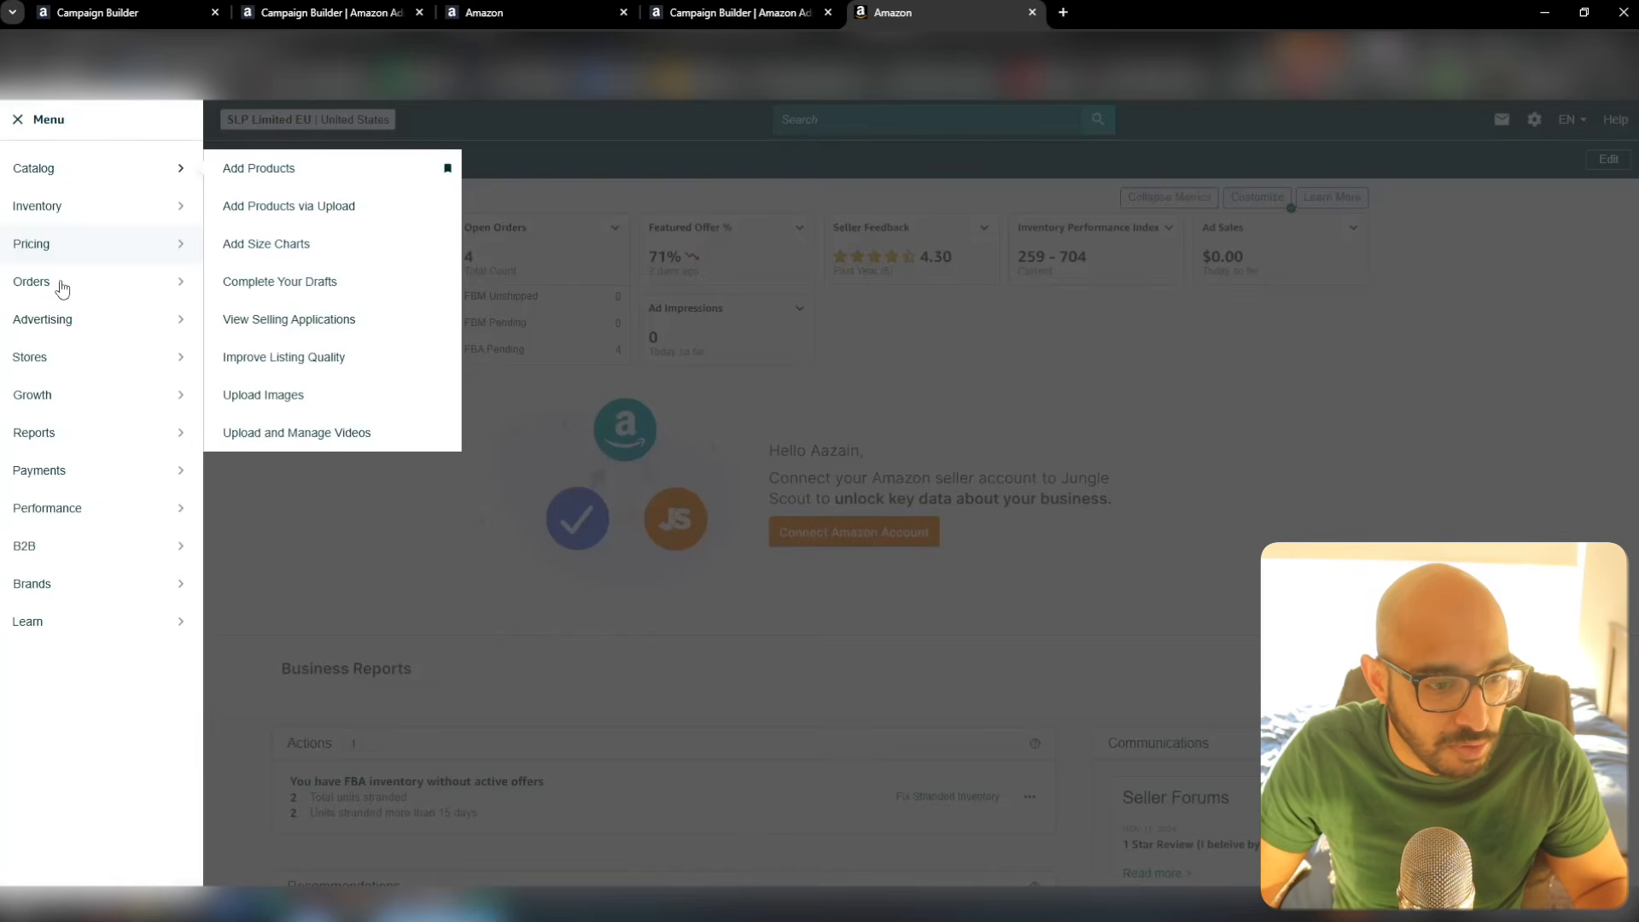
left_click(44, 432)
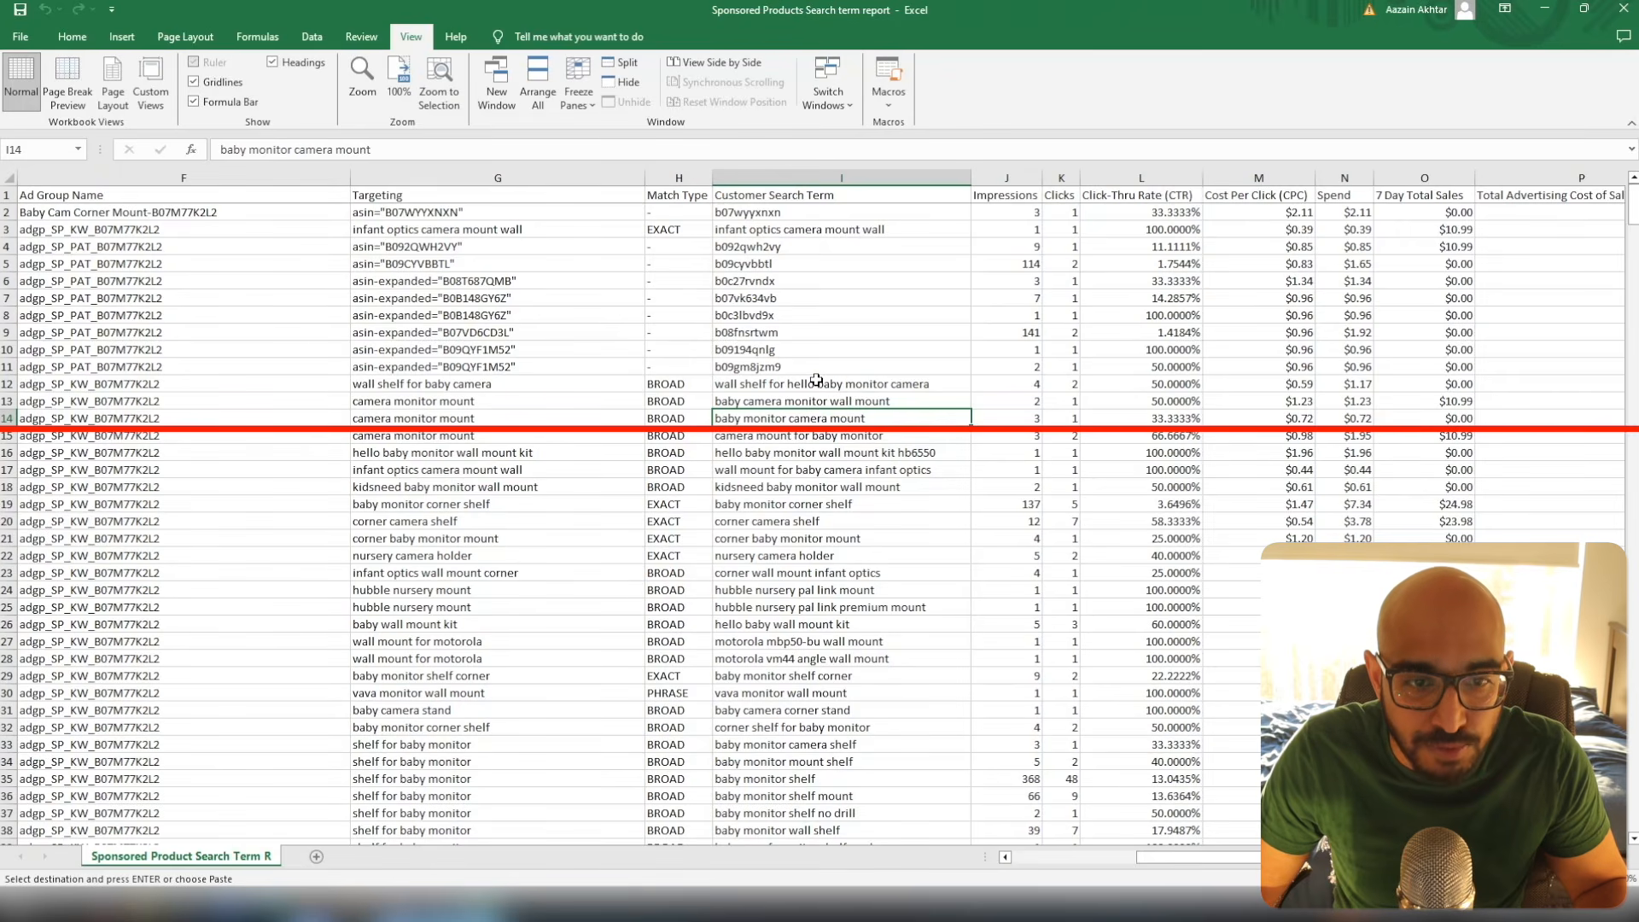
left_click_drag(679, 384, 679, 486)
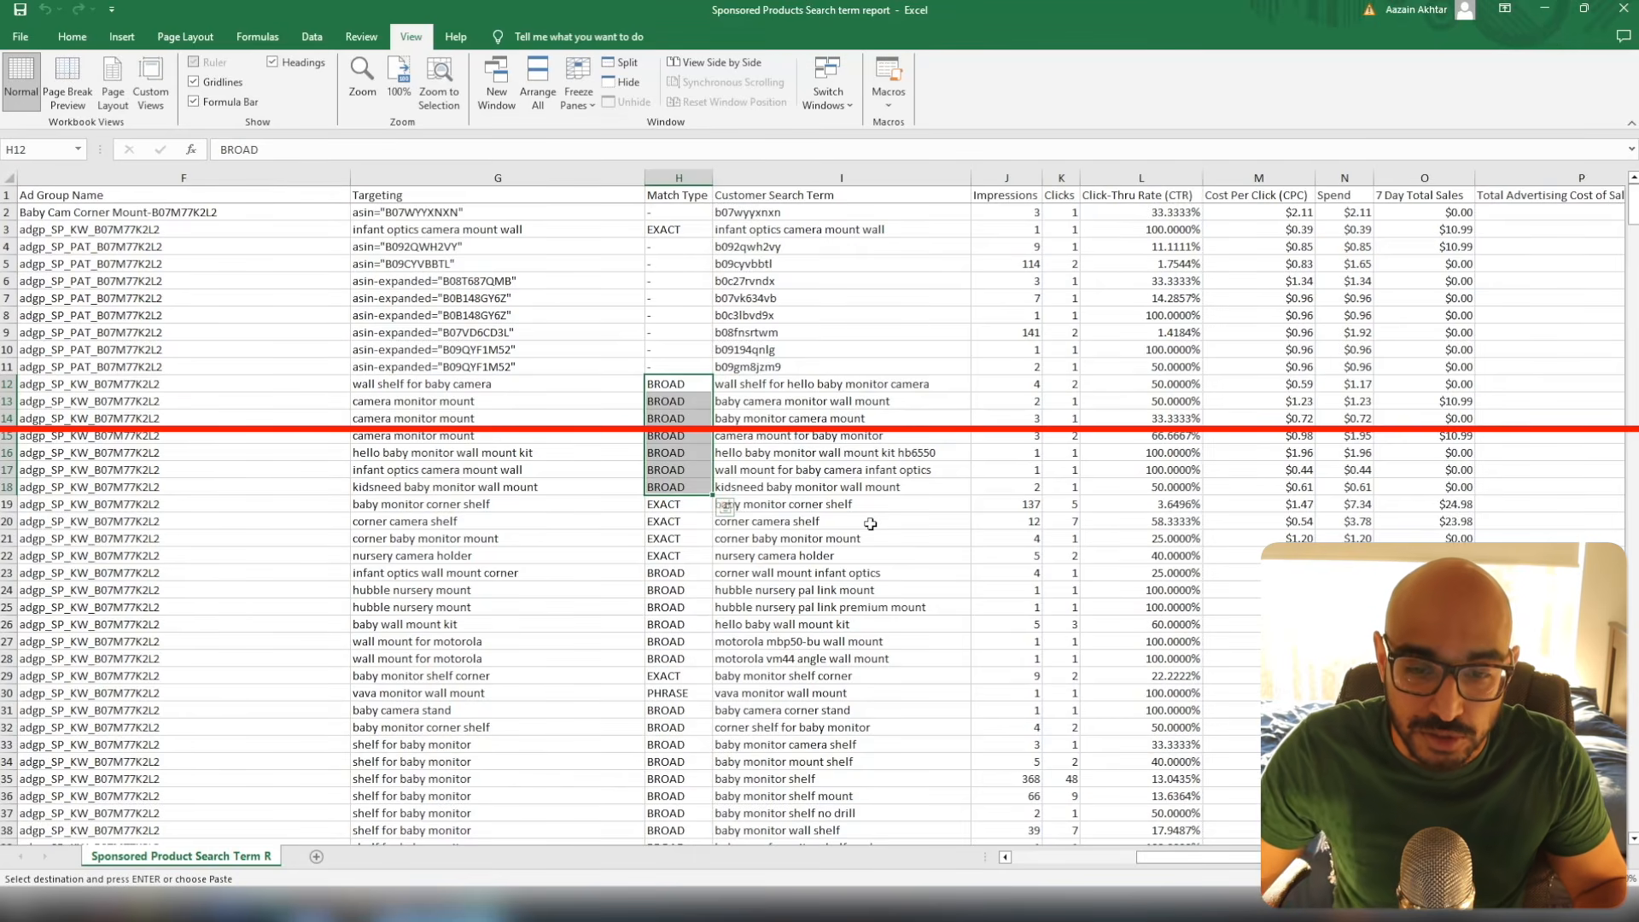
key("Right")
left_click(927, 411)
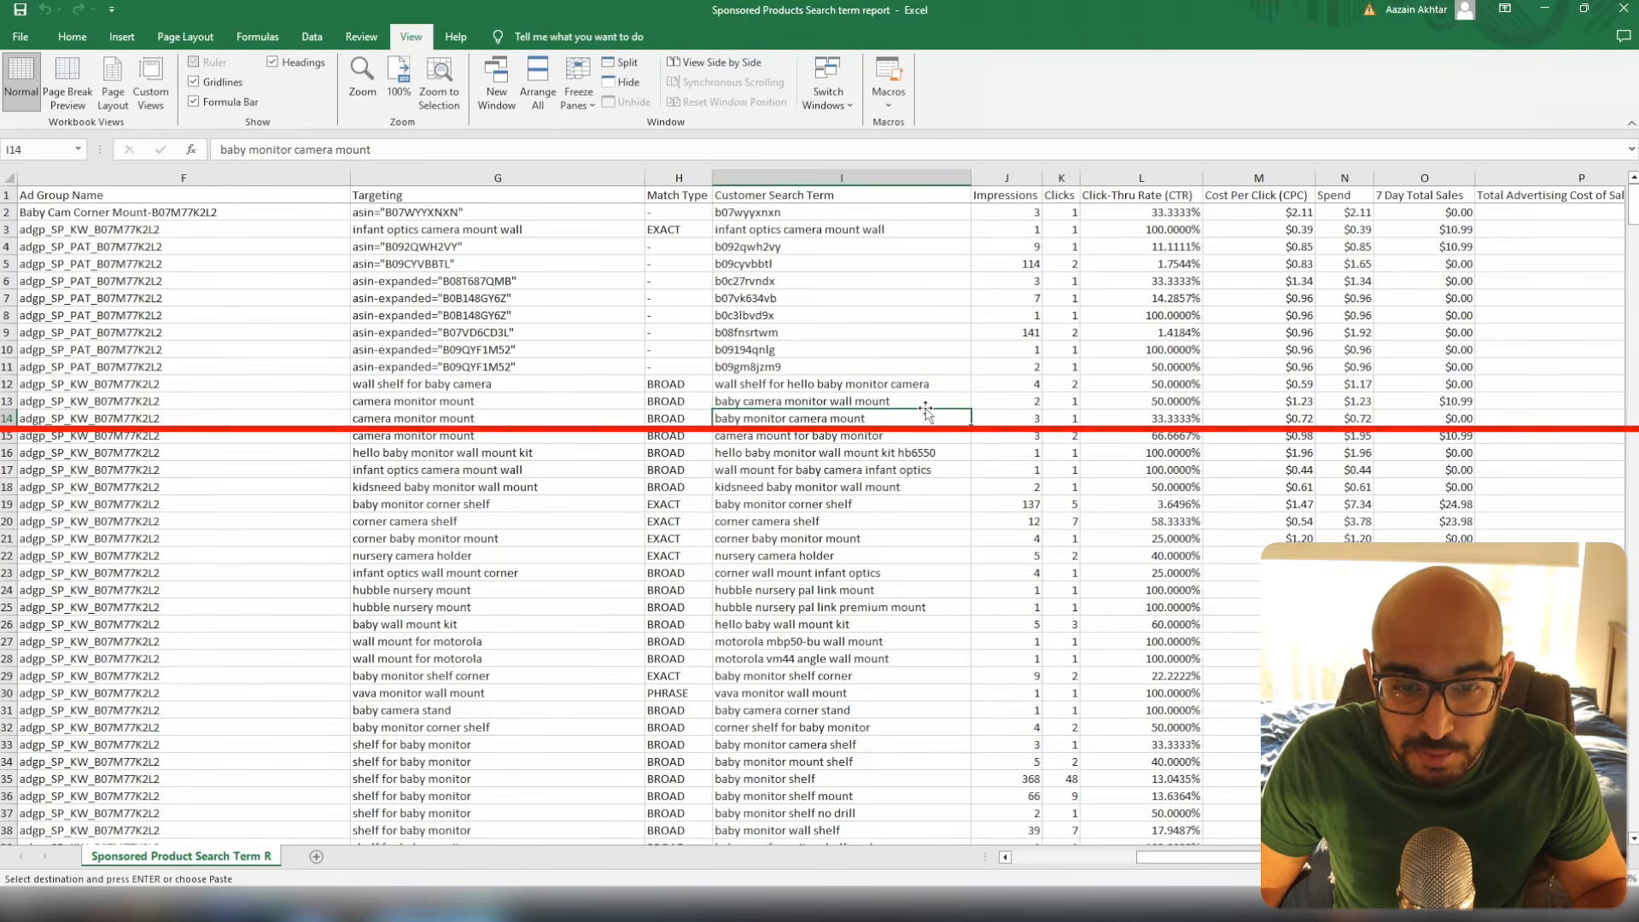
key("Down")
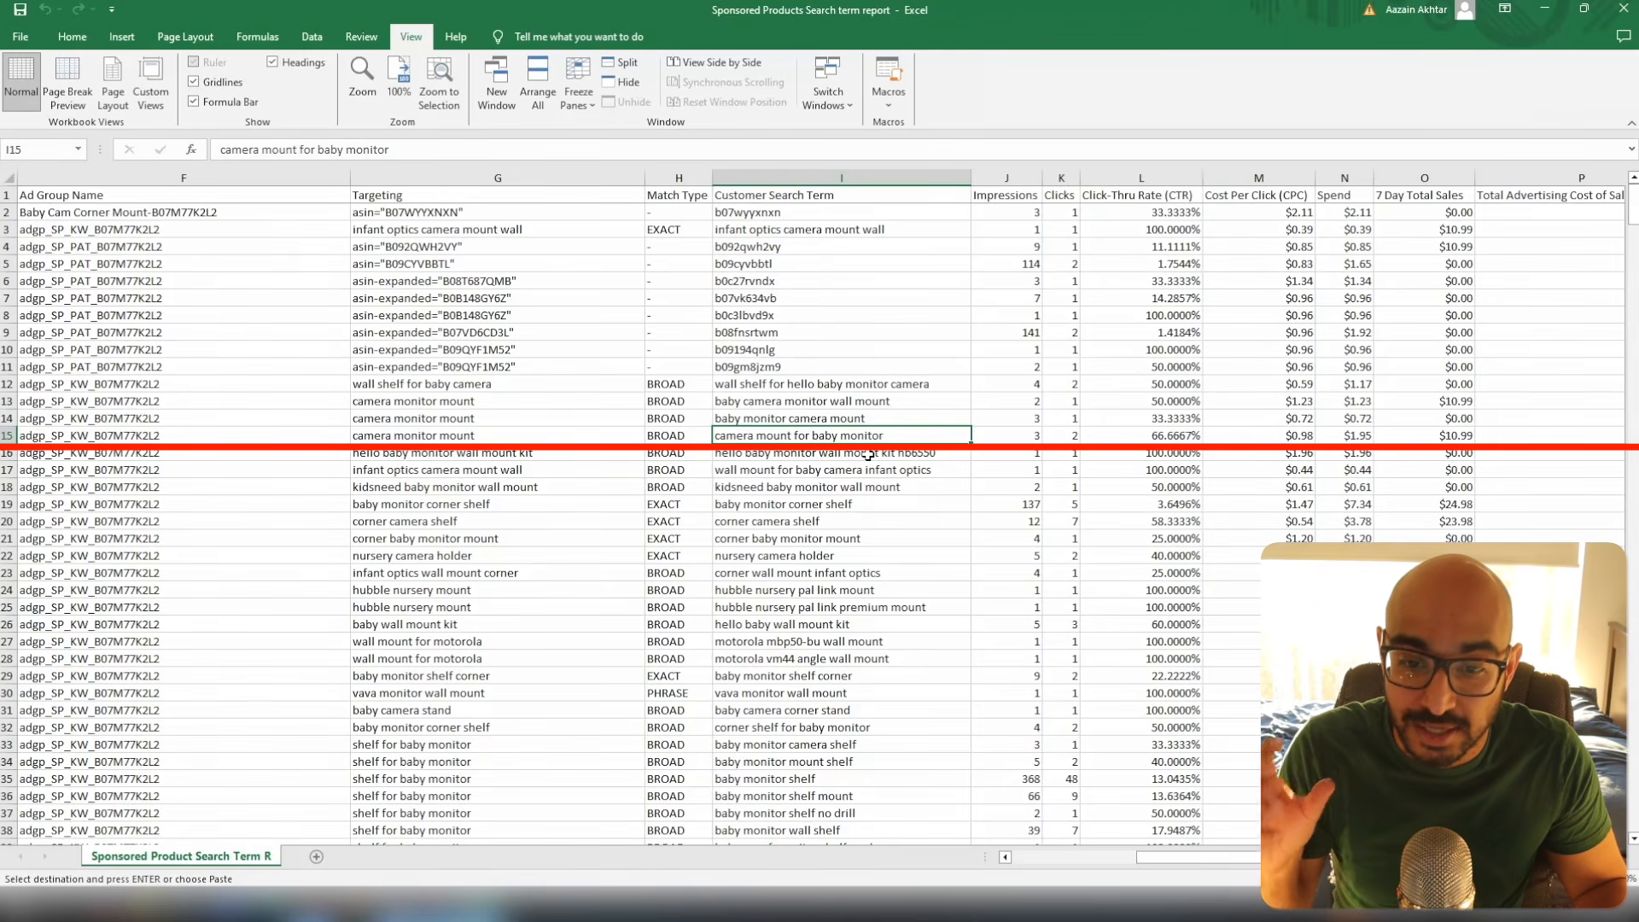
left_click(1542, 8)
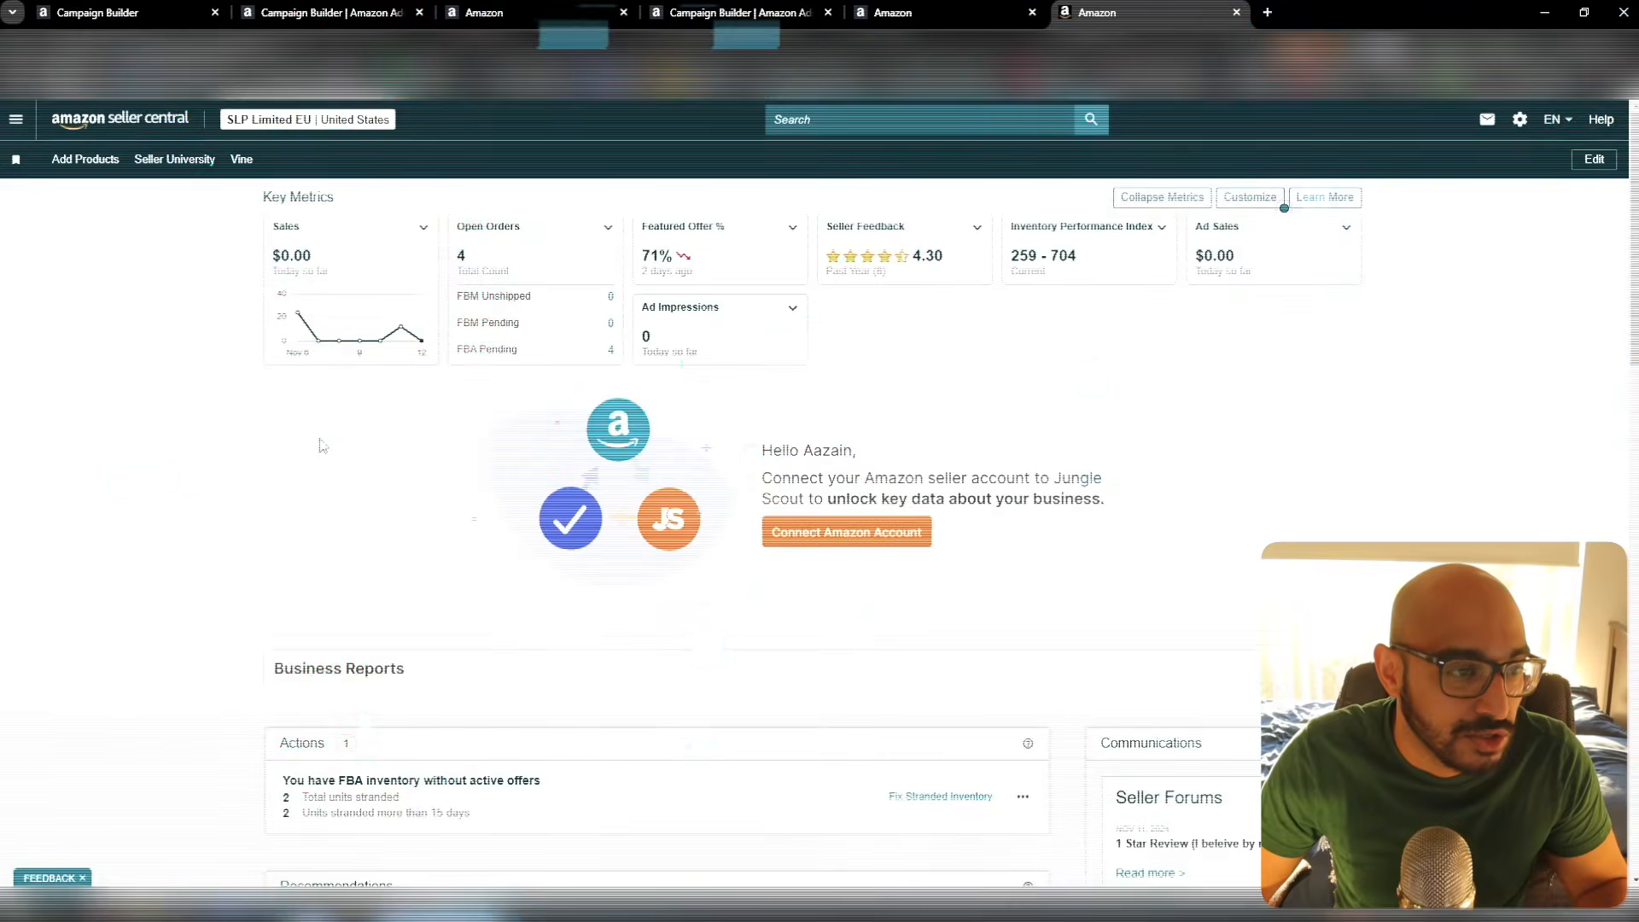
In another new campaign's keyword list, replace "baby monitor mount" with the search term "camera mount for baby monitor" from the Excel report
left_click(15, 119)
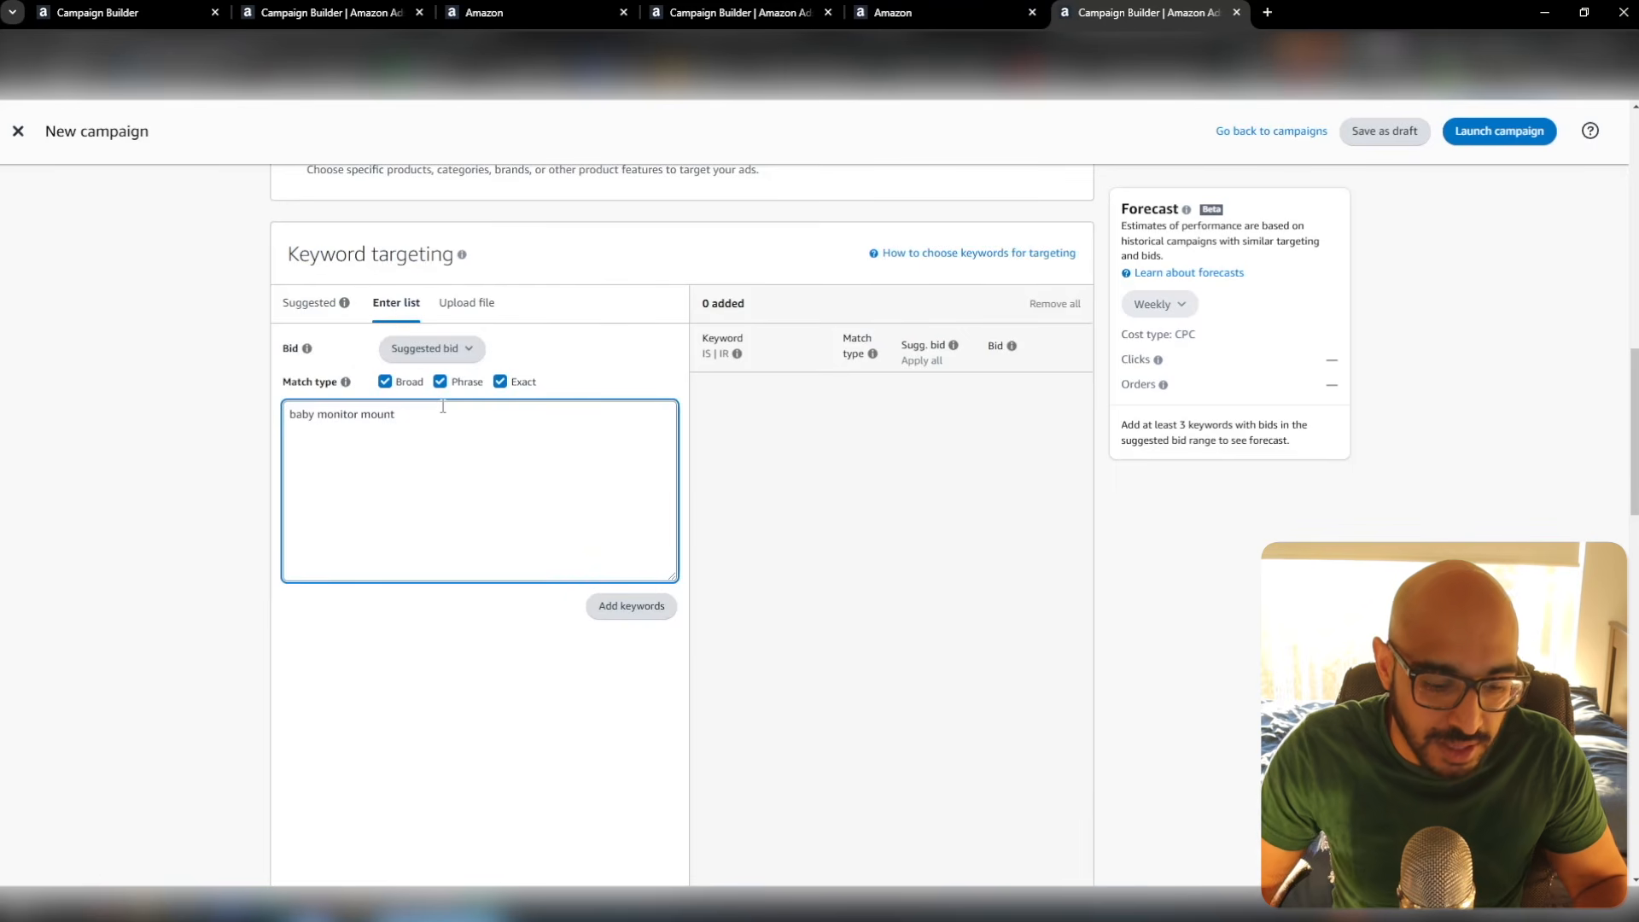
left_click_drag(443, 408, 249, 410)
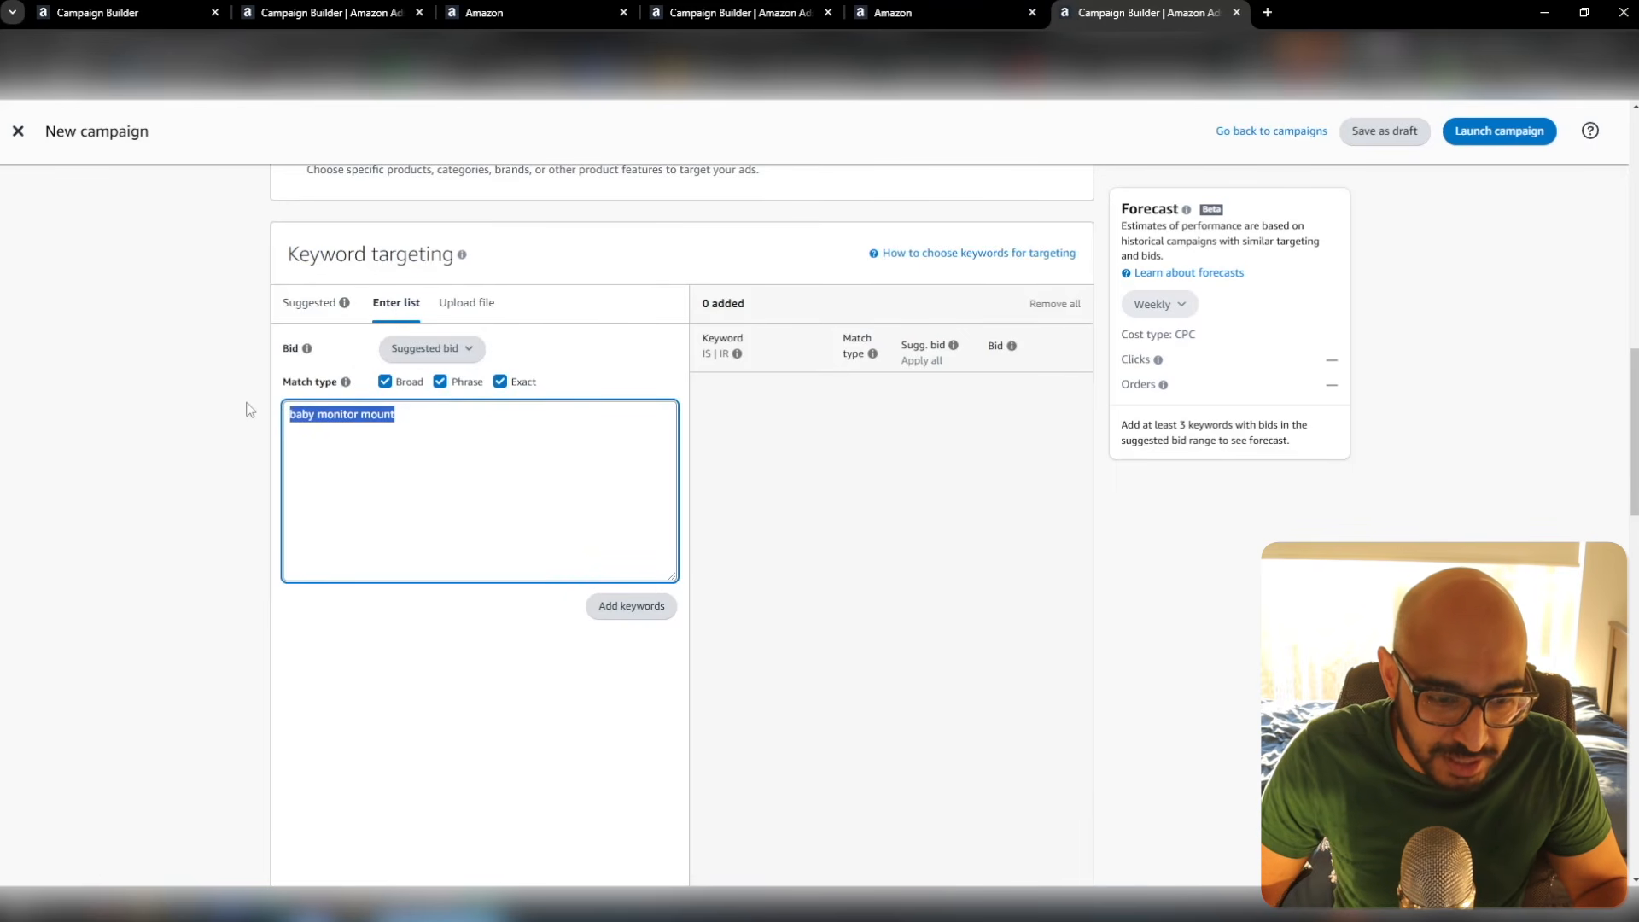
key("alt+Tab")
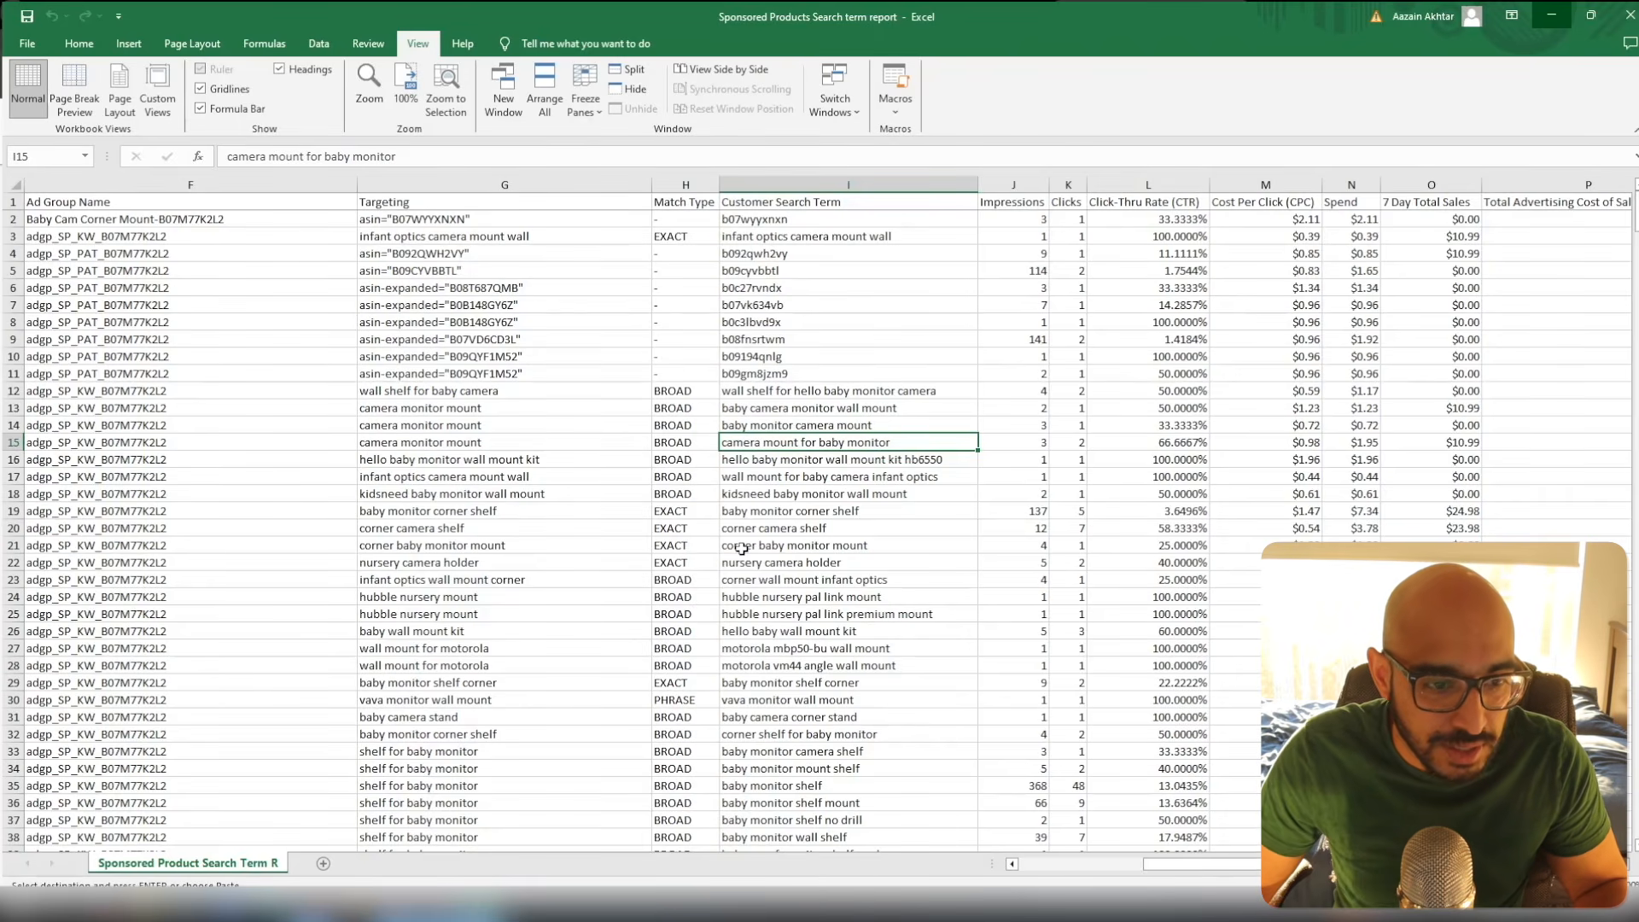
key("alt+Tab")
type("camera mount for baby monitor")
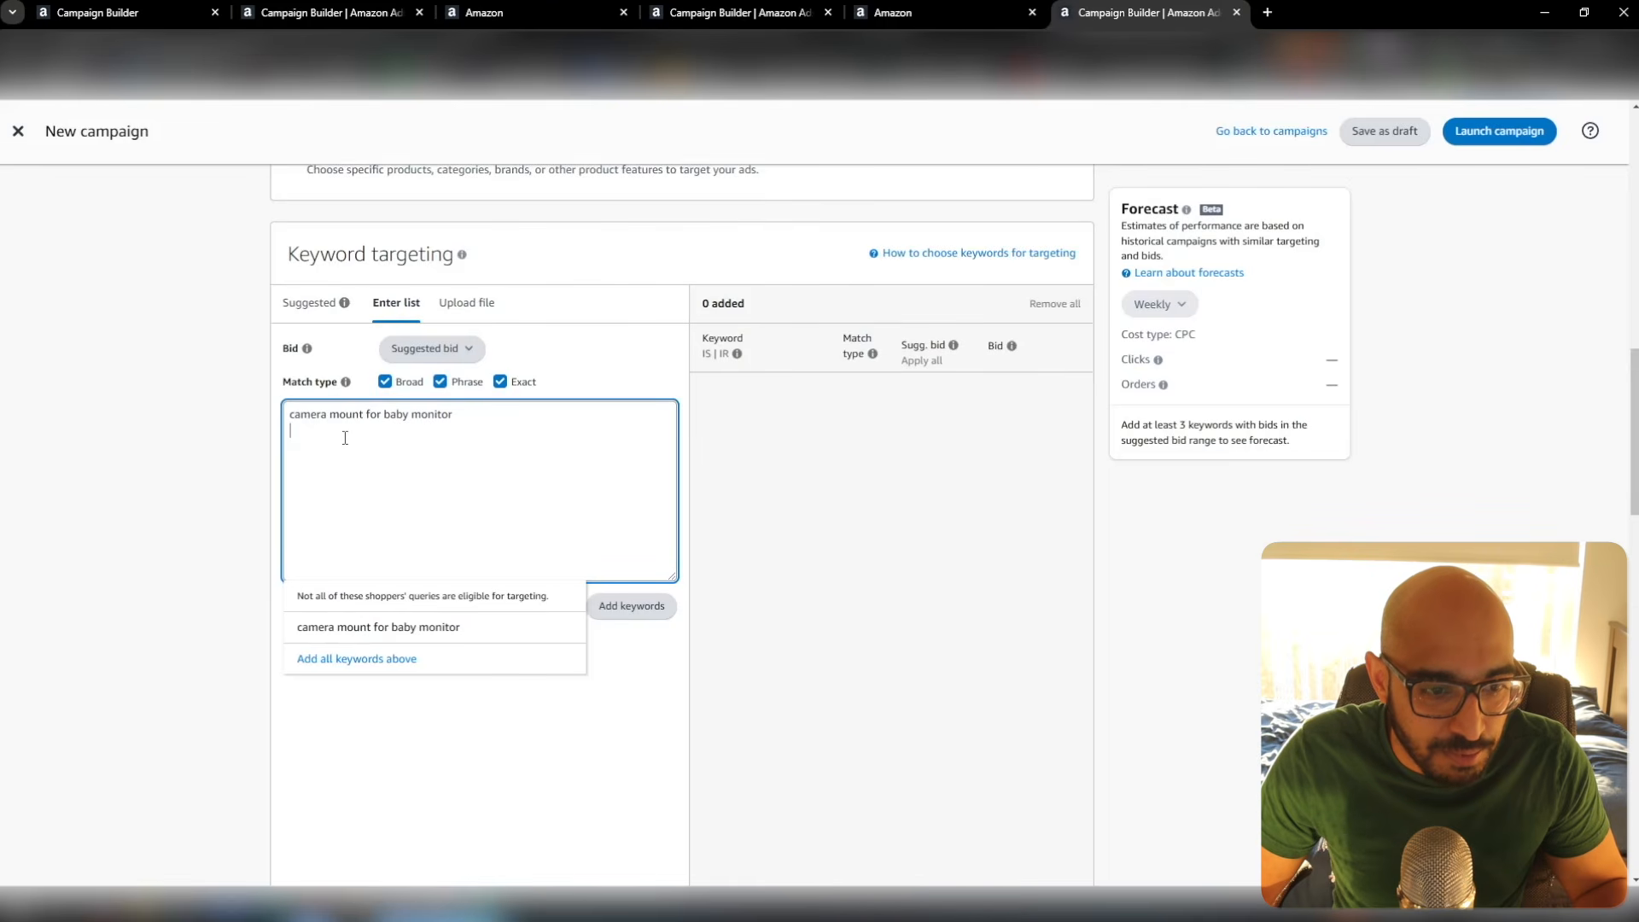
Limit the match type to Exact and add "camera mount for baby monitor" to the targeted keywords
left_click(385, 382)
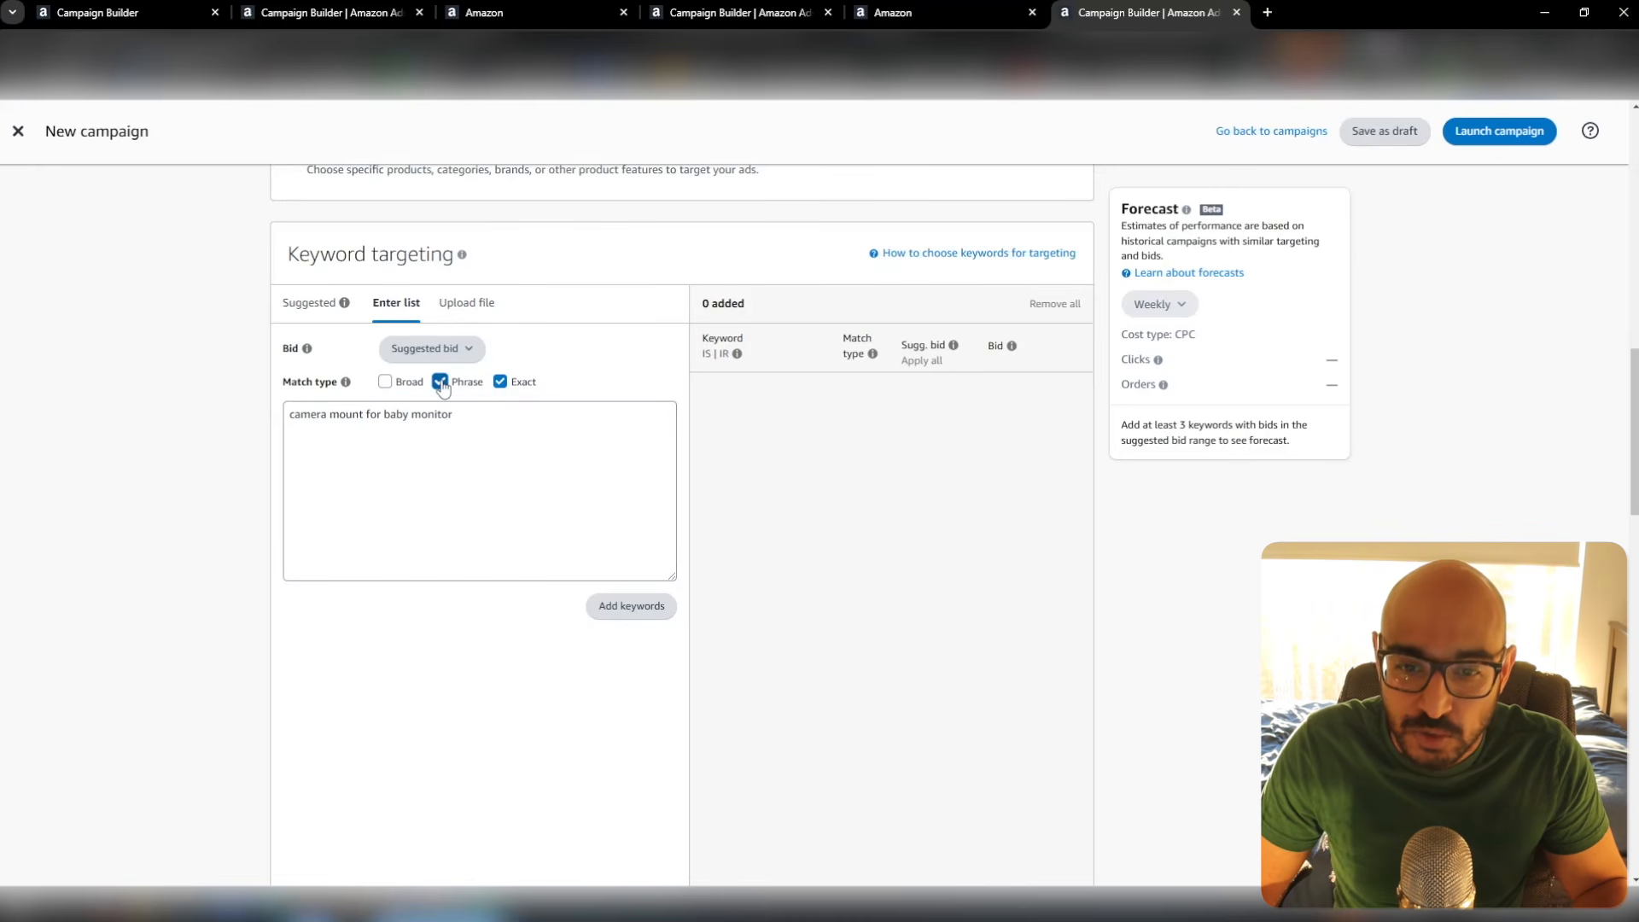
left_click(441, 382)
left_click(632, 606)
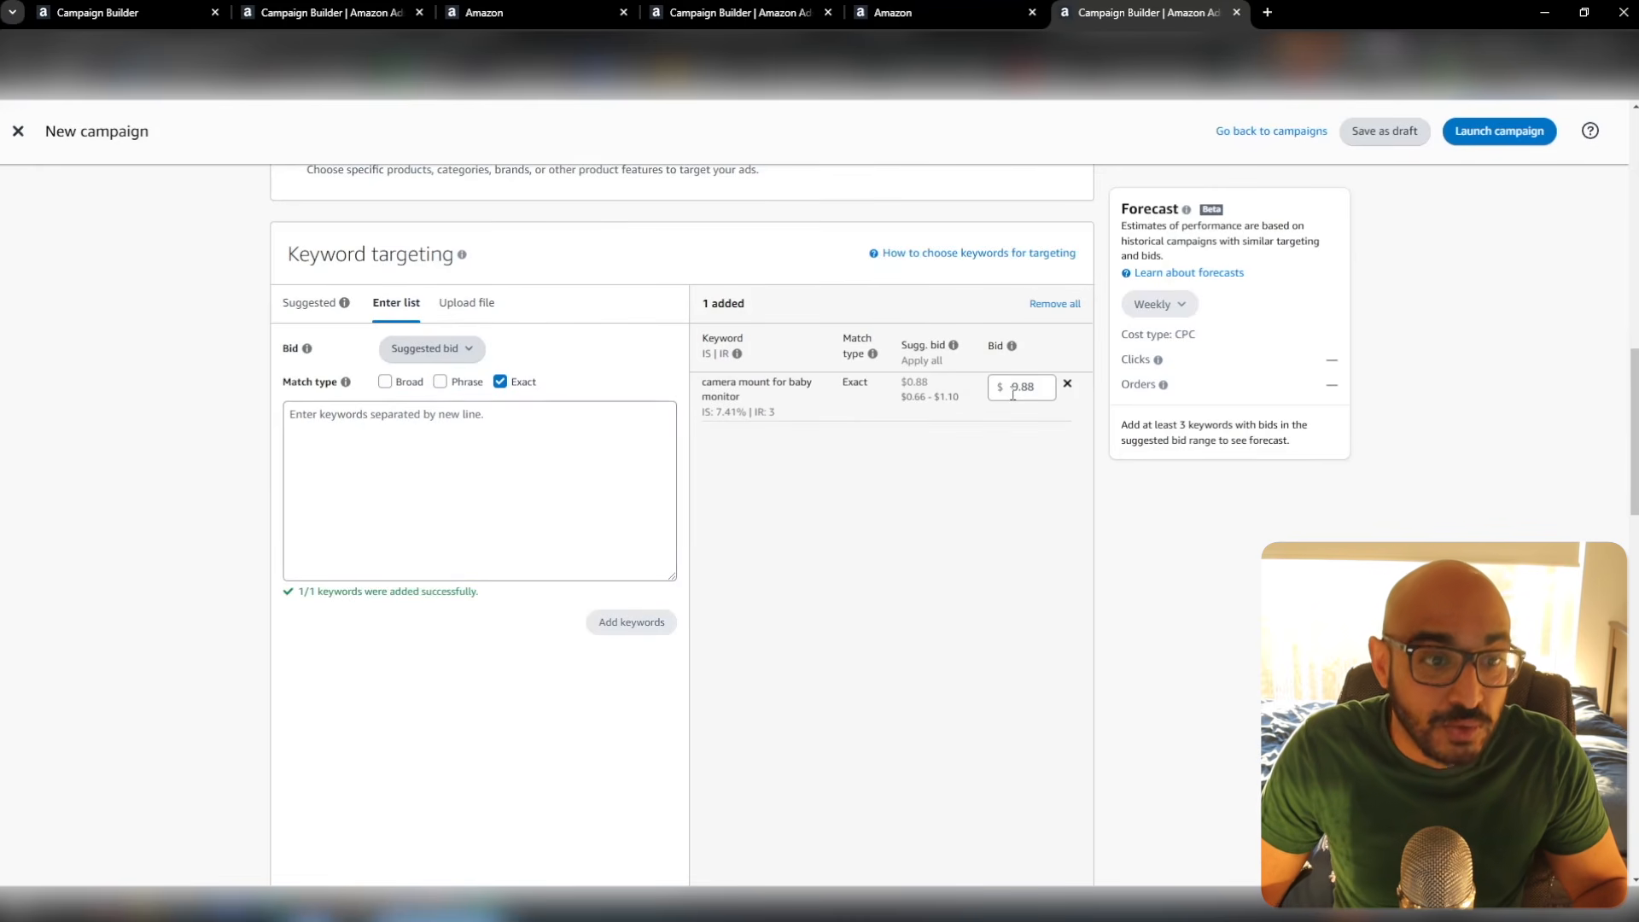
Open the optional negative keyword targeting section at the negative exact keyword entry
scroll(586, 362, "down", 8)
left_click(587, 363)
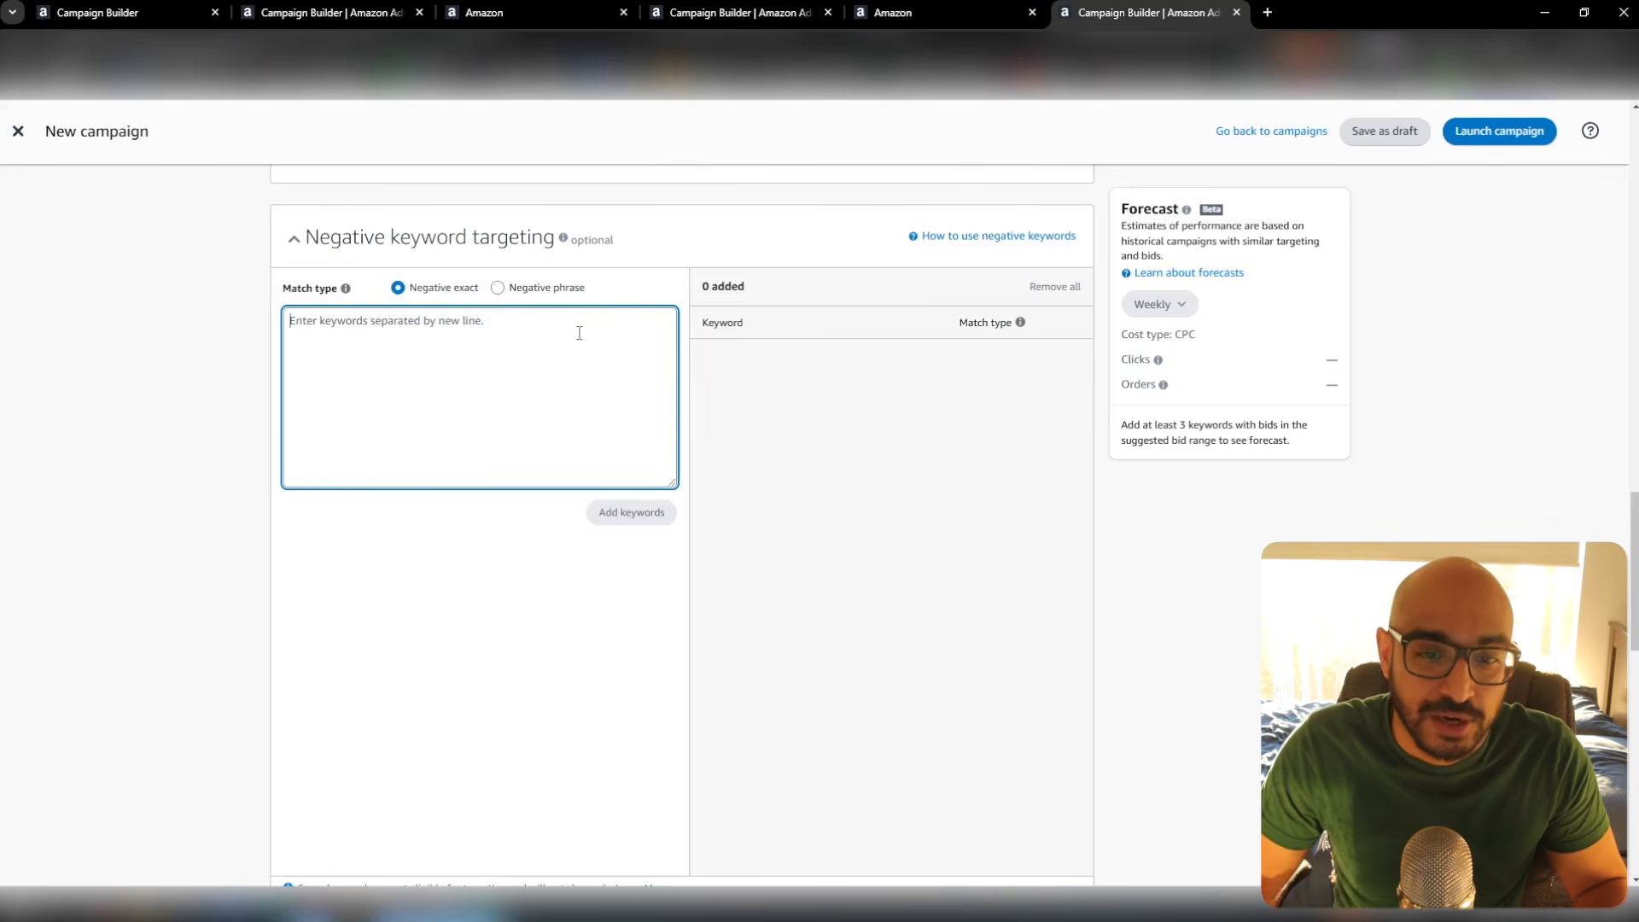